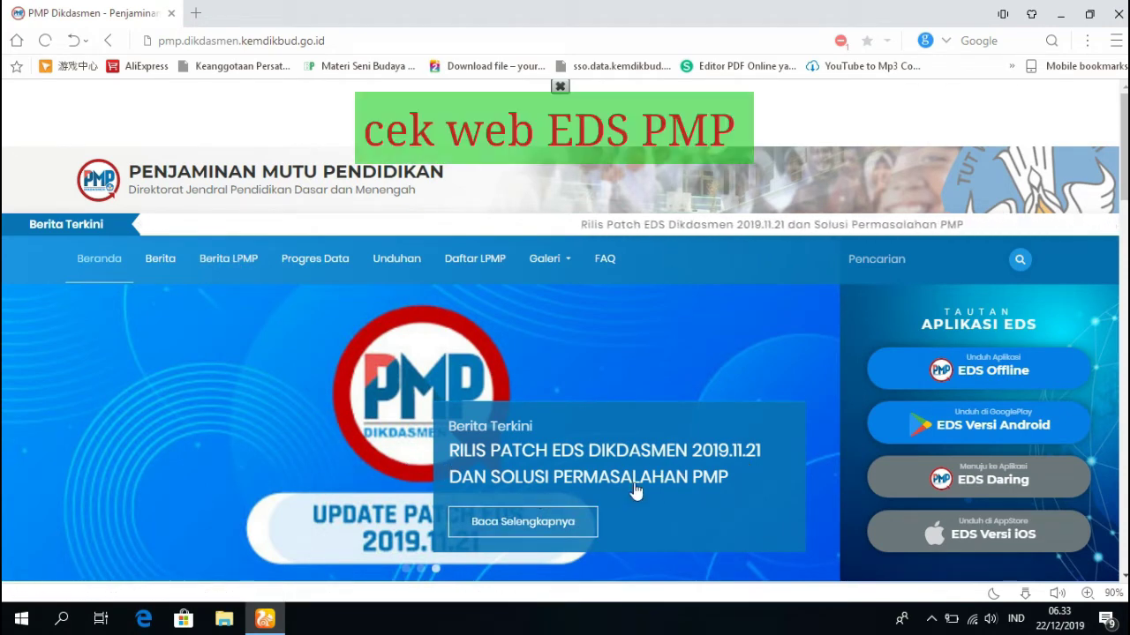
# Scroll the homepage down to the Berita Terupdate list showing the 2019.12.18 EDS Offline release.
pyautogui.scroll(-3, 653, 481)
pyautogui.scroll(-8, 652, 479)
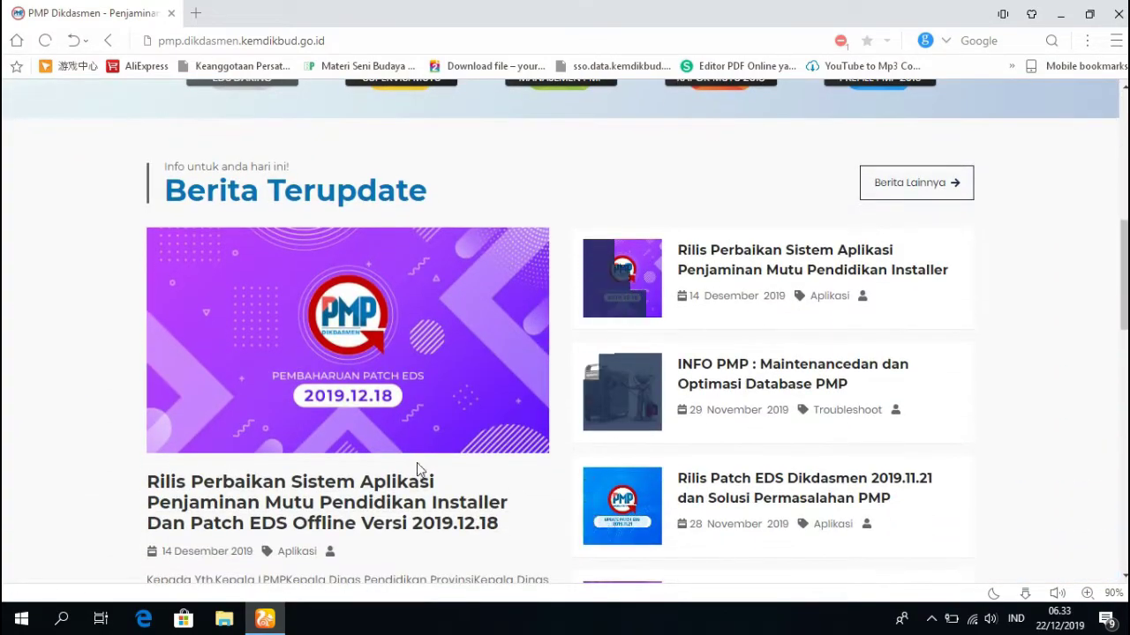
pyautogui.scroll(-2, 385, 504)
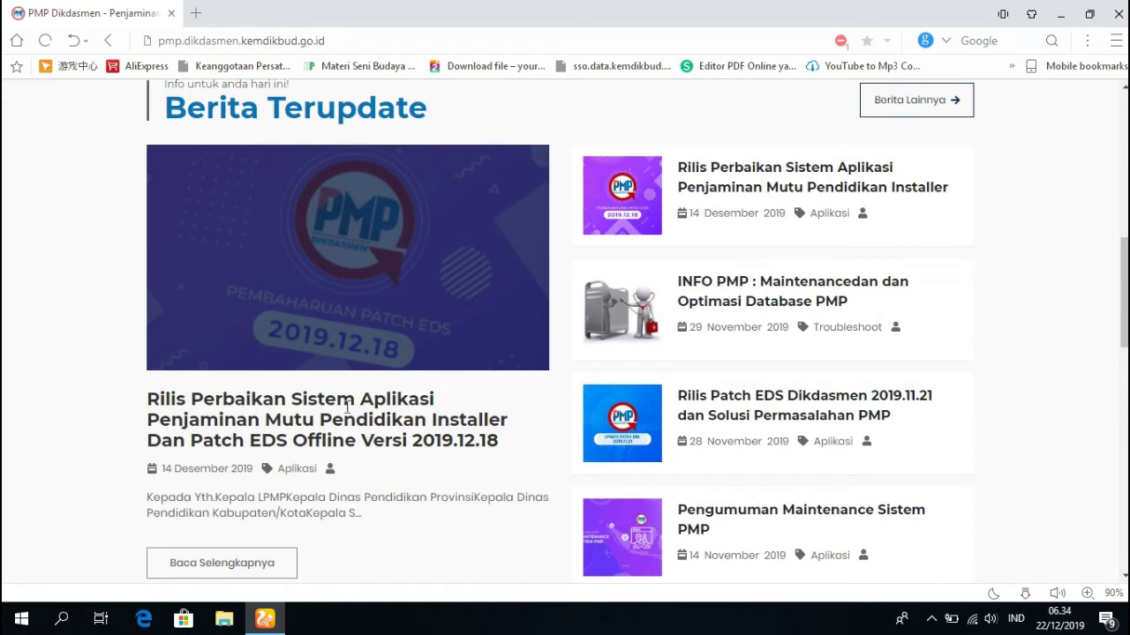
# Open the 2019.12.18 installer and patch article, read its steps, and reach the Lampiran links.
pyautogui.click(227, 567)
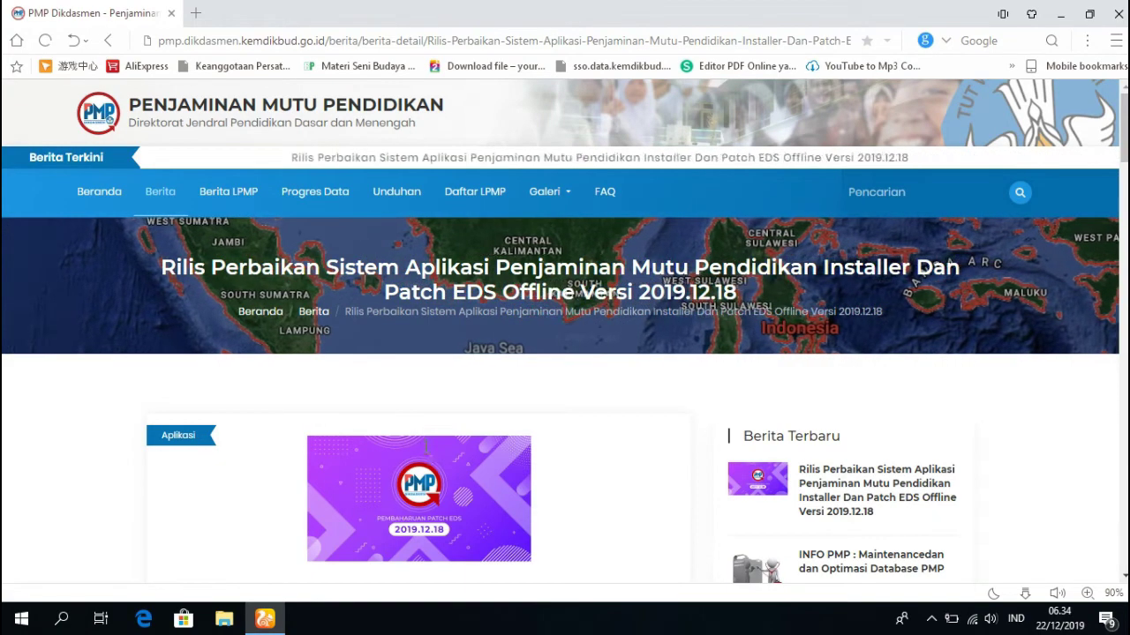
pyautogui.scroll(-15, 30, 441)
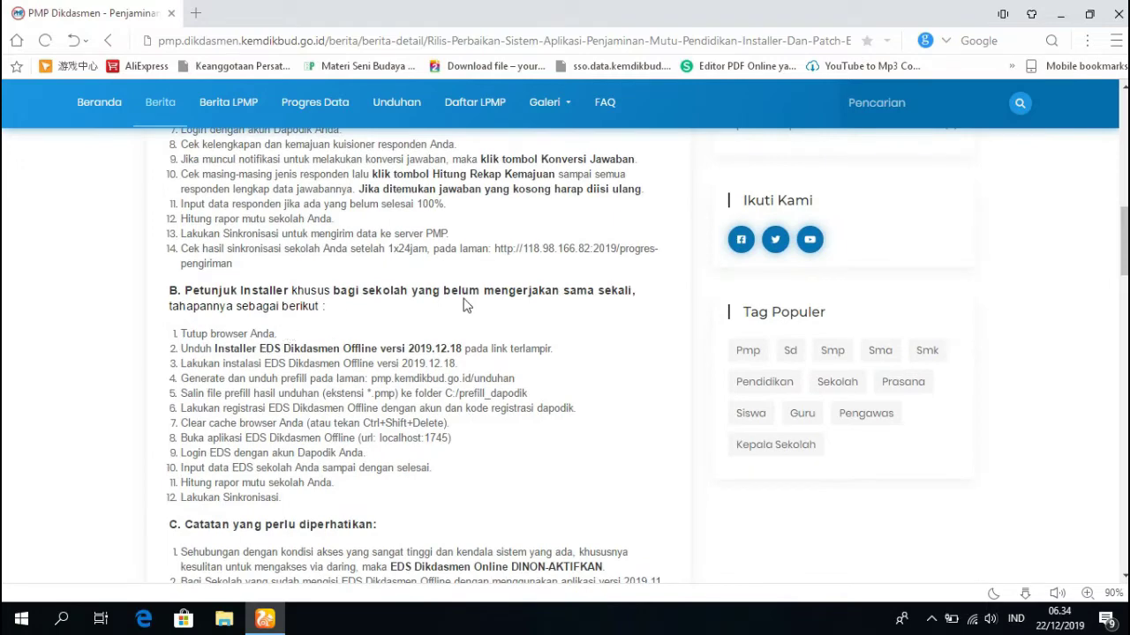
pyautogui.scroll(-1, 466, 304)
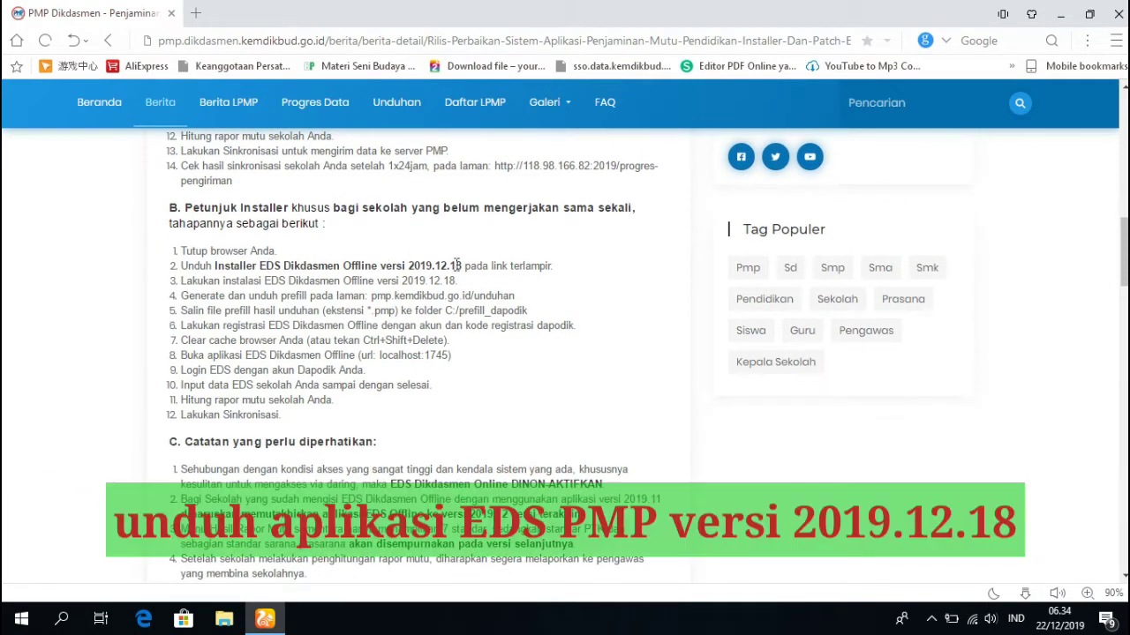
pyautogui.scroll(-4, 561, 279)
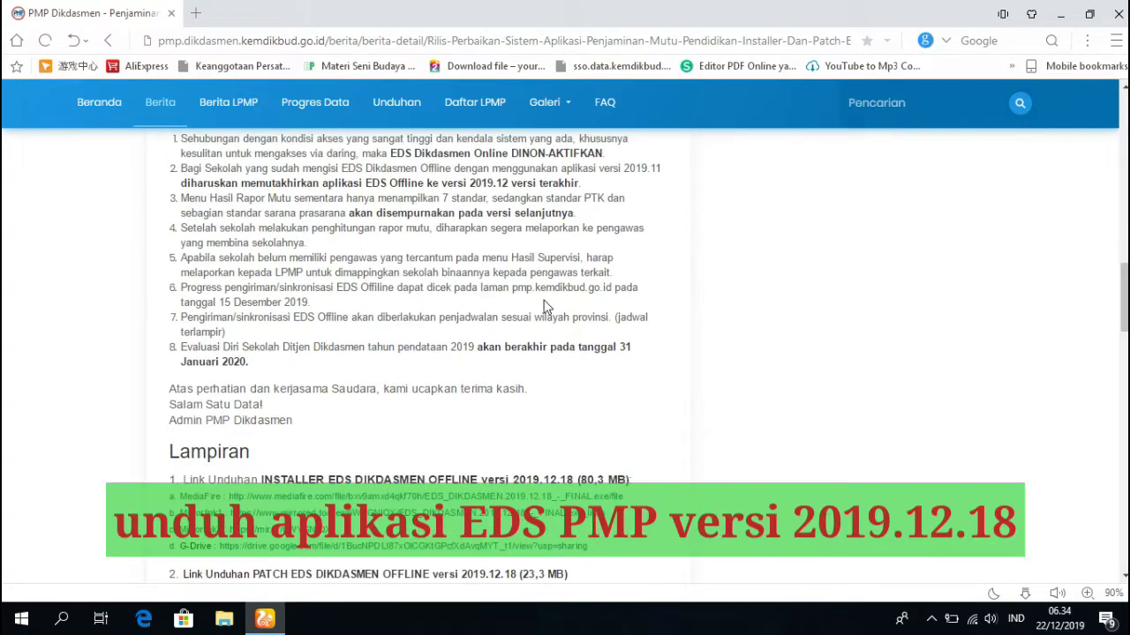
pyautogui.scroll(3, 548, 309)
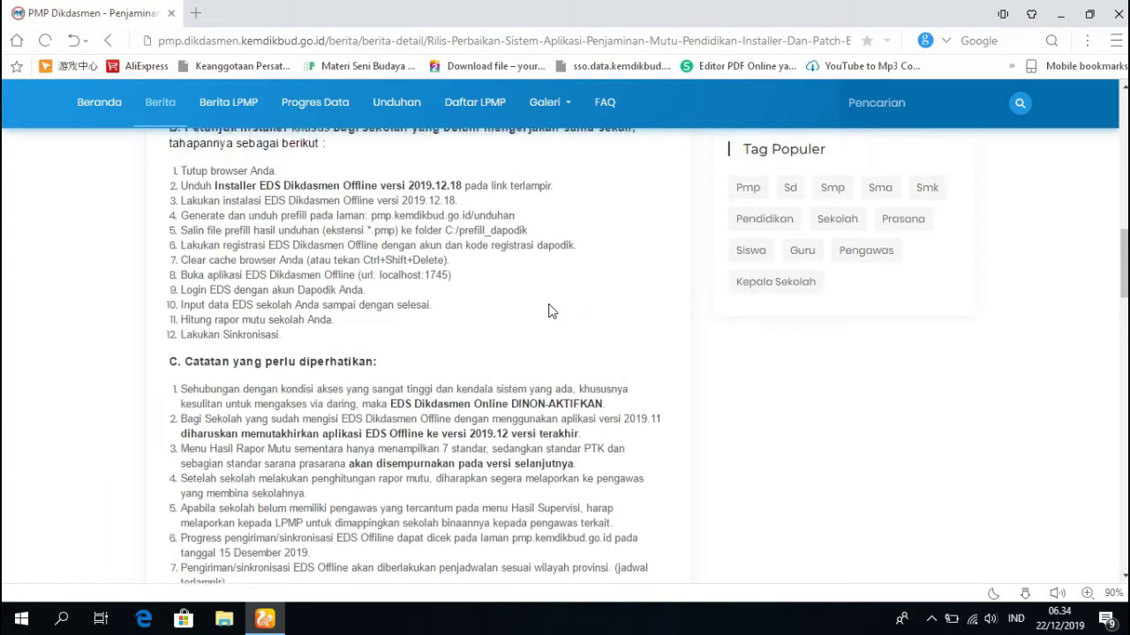
pyautogui.scroll(2, 547, 309)
pyautogui.moveTo(554, 348); pyautogui.dragTo(189, 353)
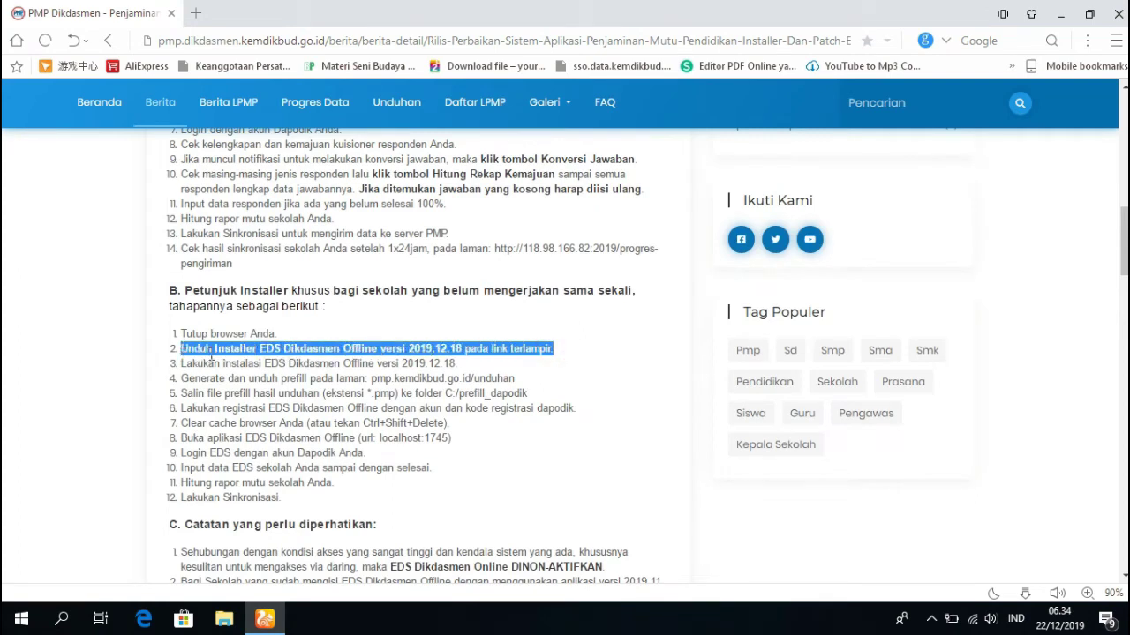
pyautogui.click(73, 356)
pyautogui.scroll(-7, 88, 348)
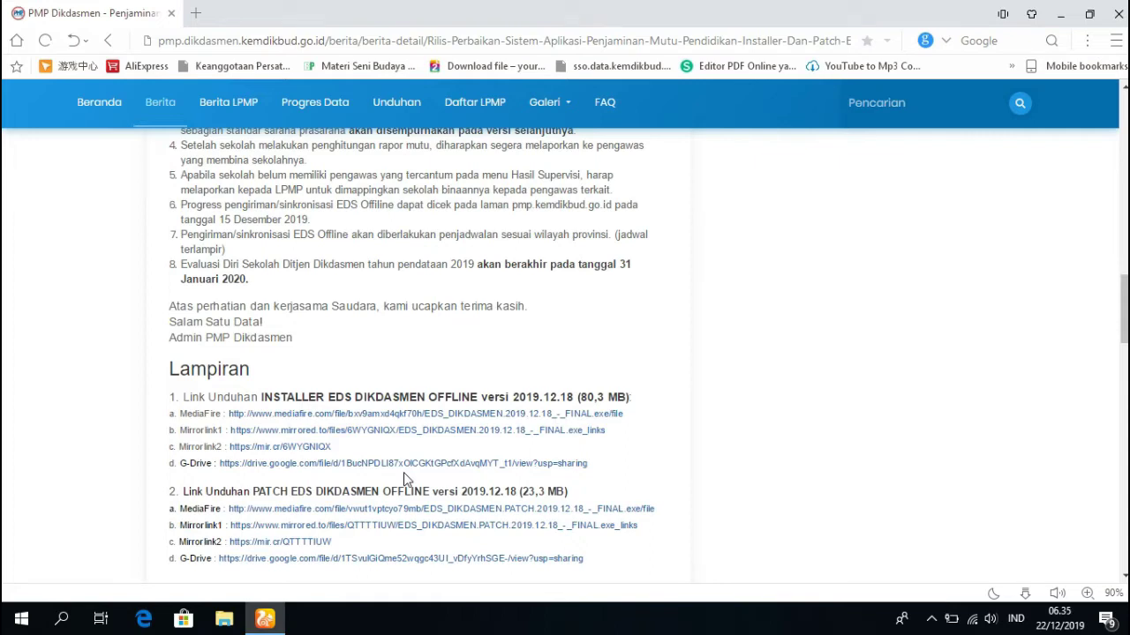
# Download the 80.3 MB EDS_DIKDASMEN.2019.12.18 - FINAL installer from MediaFire, then close that tab.
pyautogui.click(378, 415)
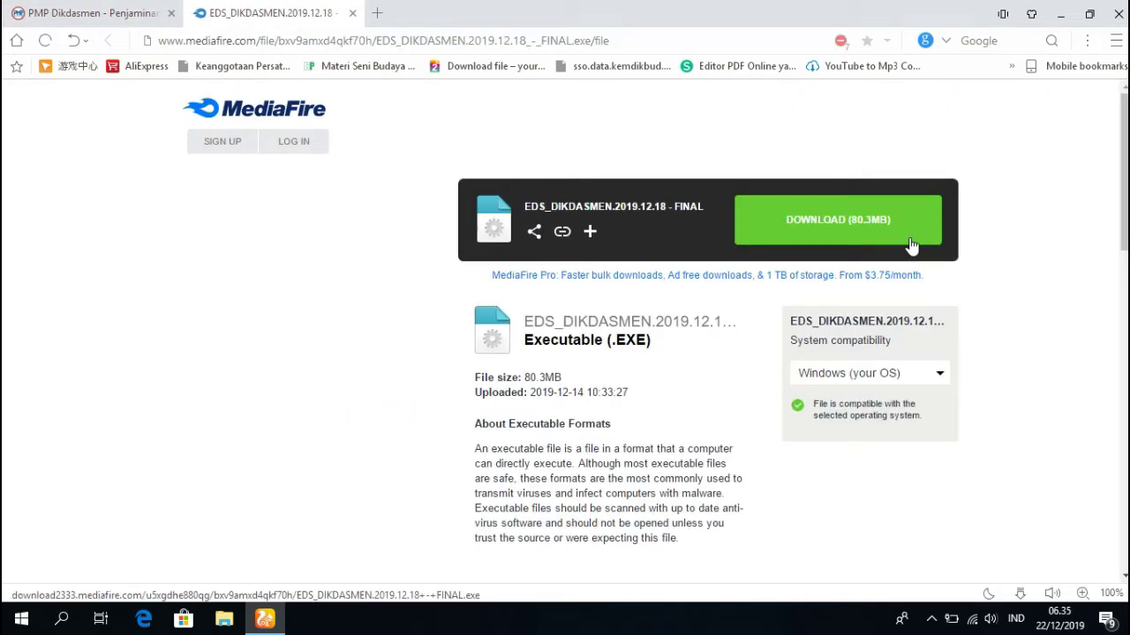
pyautogui.click(841, 231)
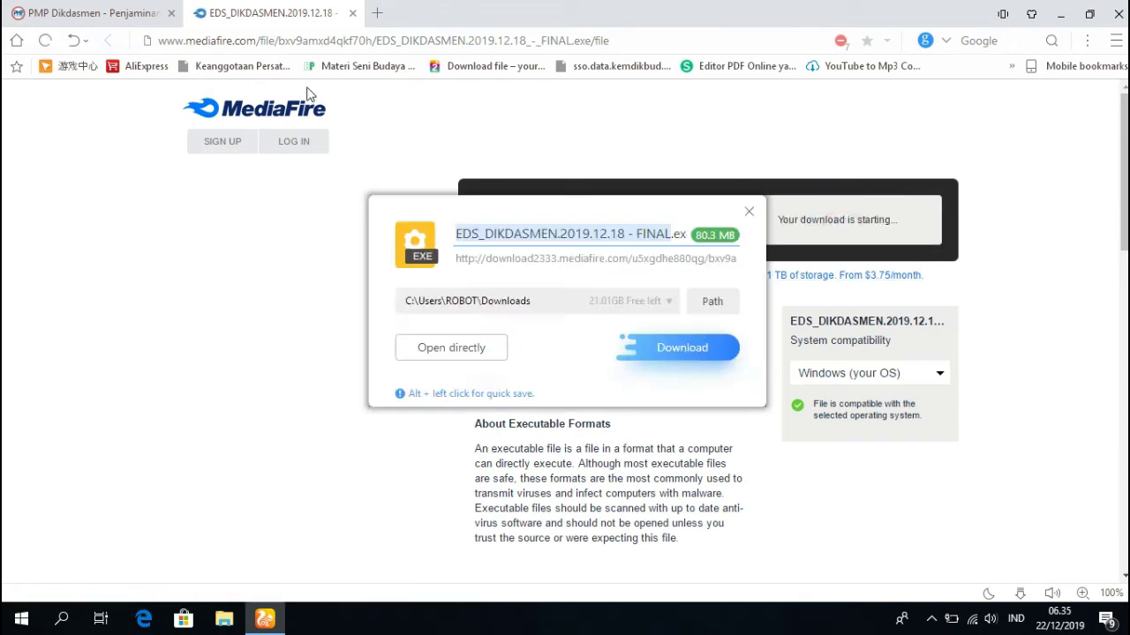
pyautogui.click(690, 348)
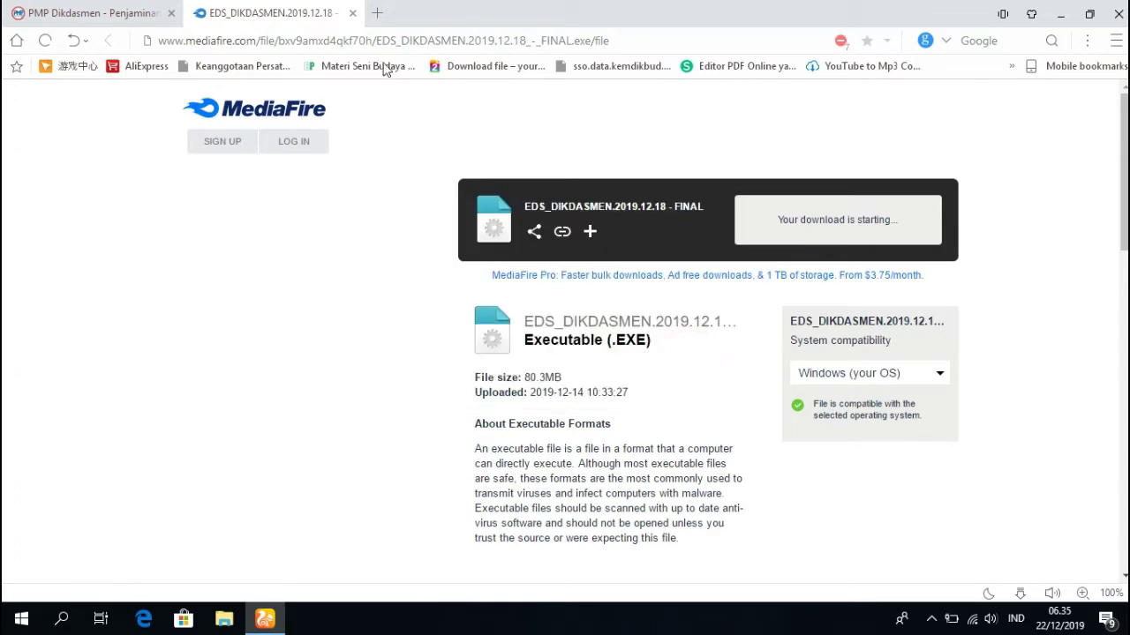
pyautogui.click(352, 13)
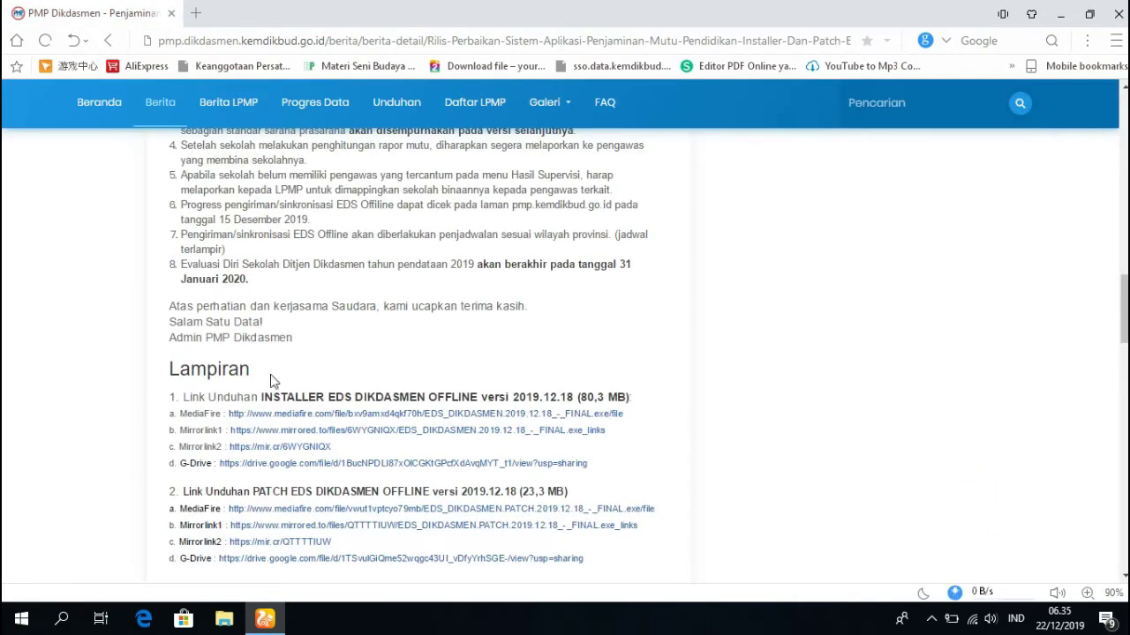
# Highlight the step about installing version 2019.12.18, then bring up File Explorer at Quick access.
pyautogui.scroll(4, 270, 381)
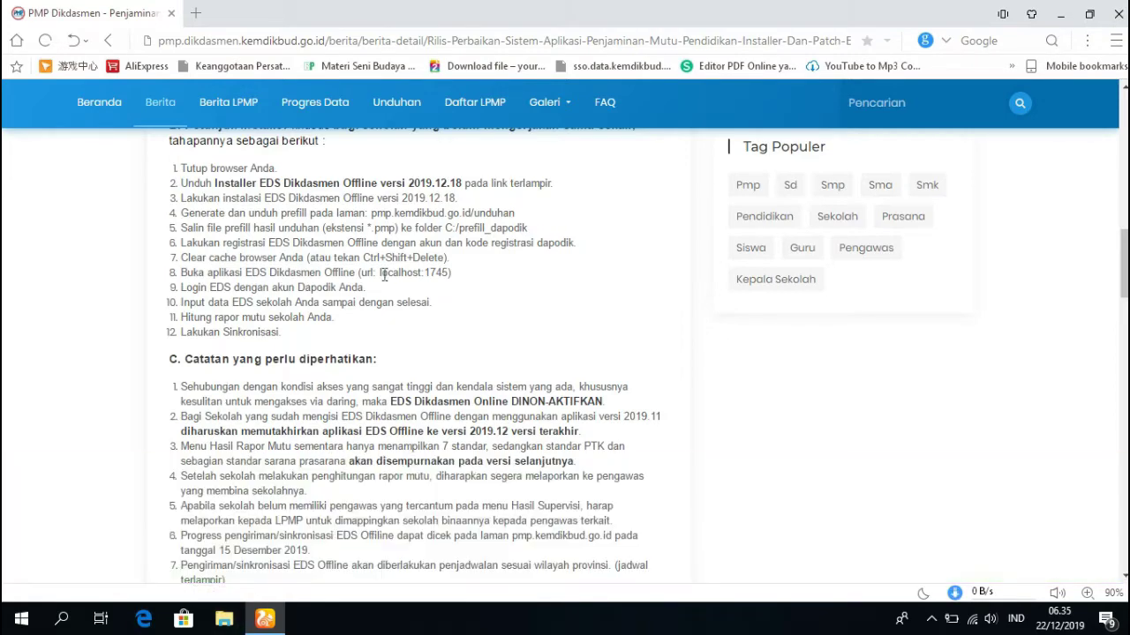
pyautogui.moveTo(459, 199); pyautogui.dragTo(179, 198)
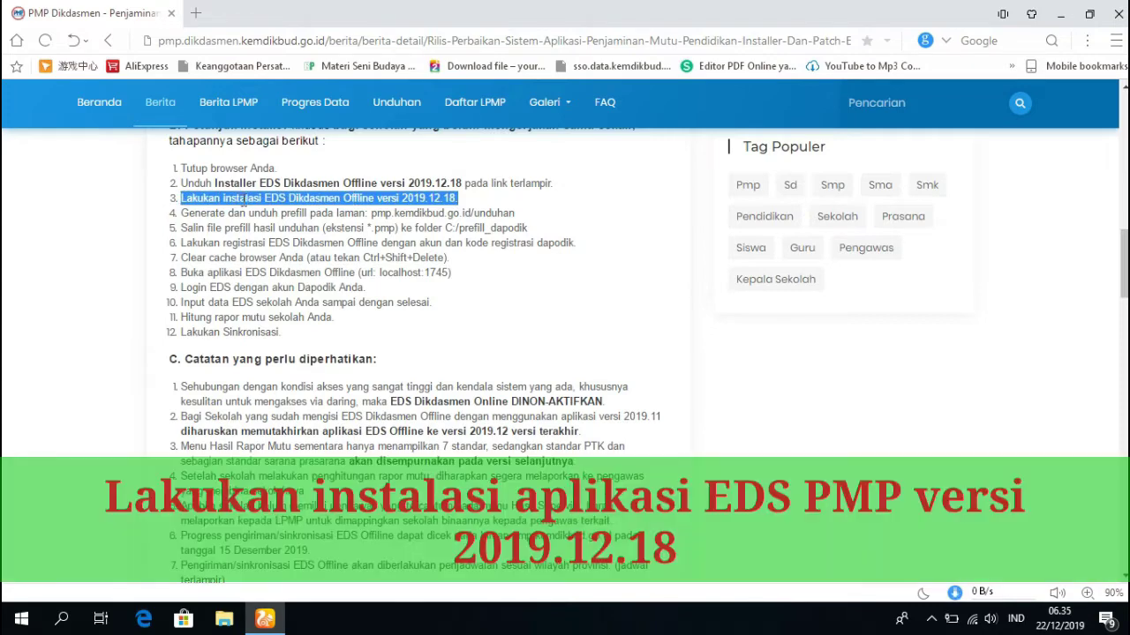
pyautogui.click(227, 620)
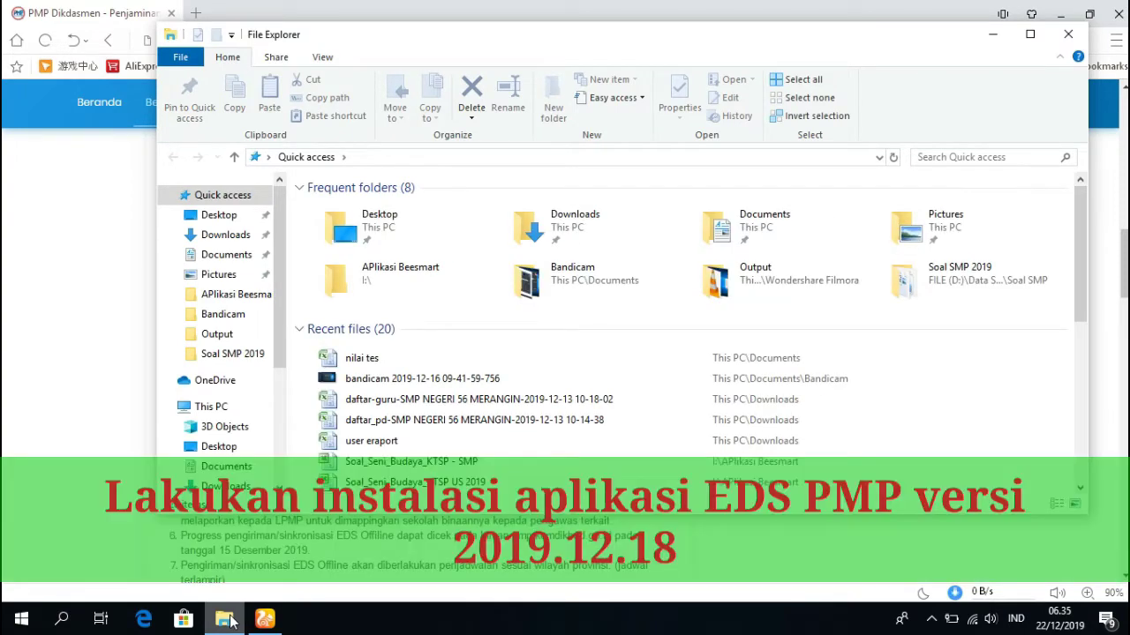
# Launch the EDS_DIKDASMEN.2019.12.18 - FINAL installer from Downloads and review its welcome page.
pyautogui.click(1026, 38)
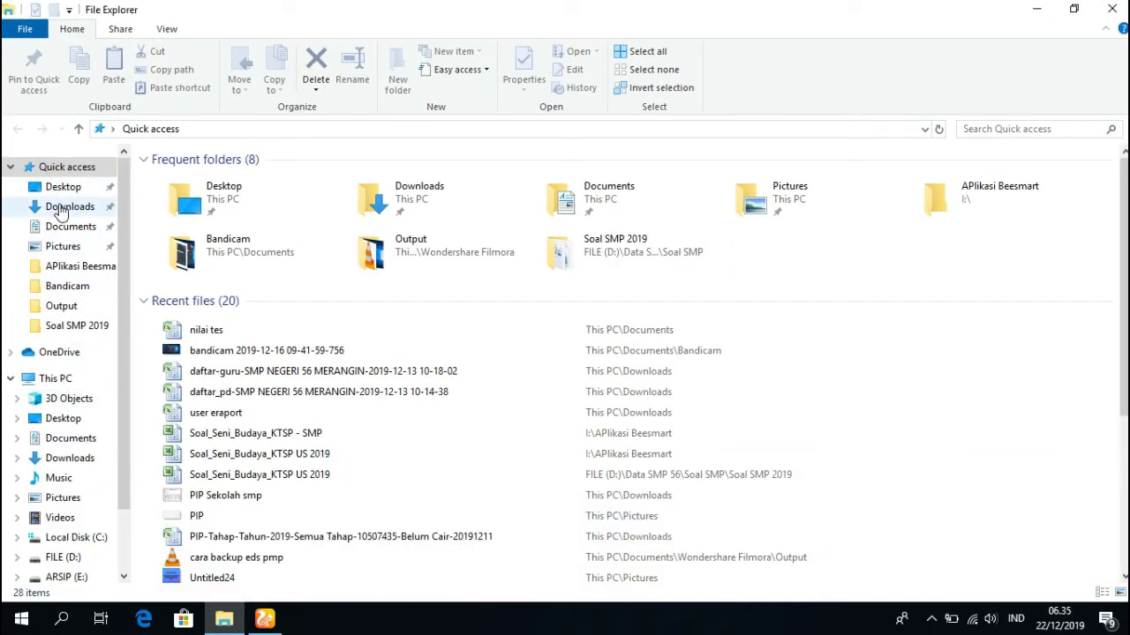
pyautogui.click(60, 209)
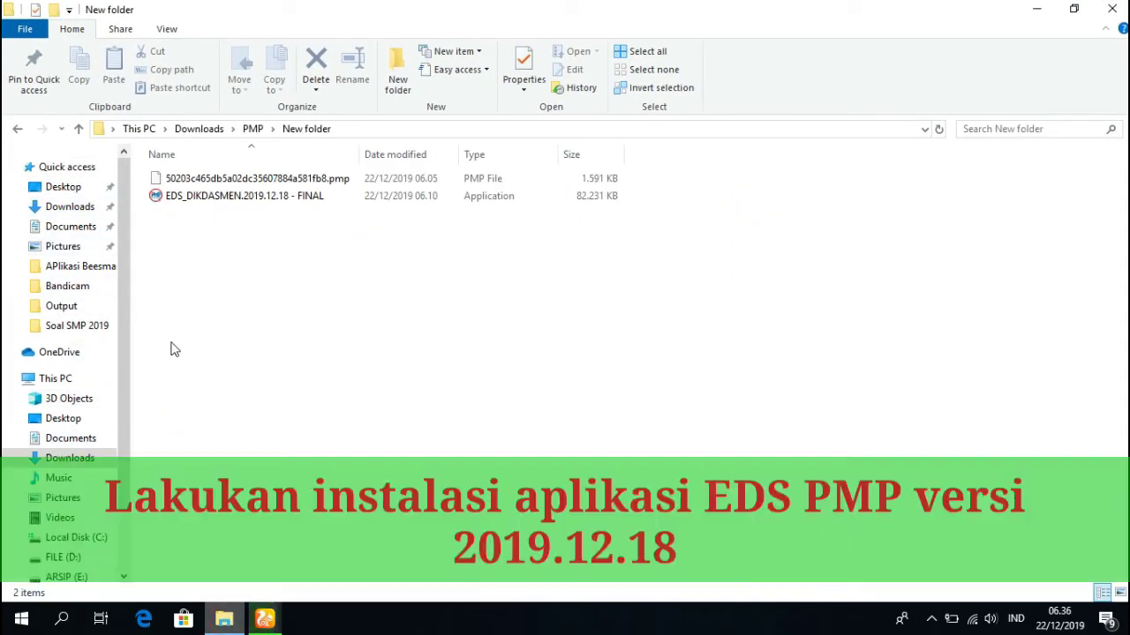
pyautogui.doubleClick(201, 195)
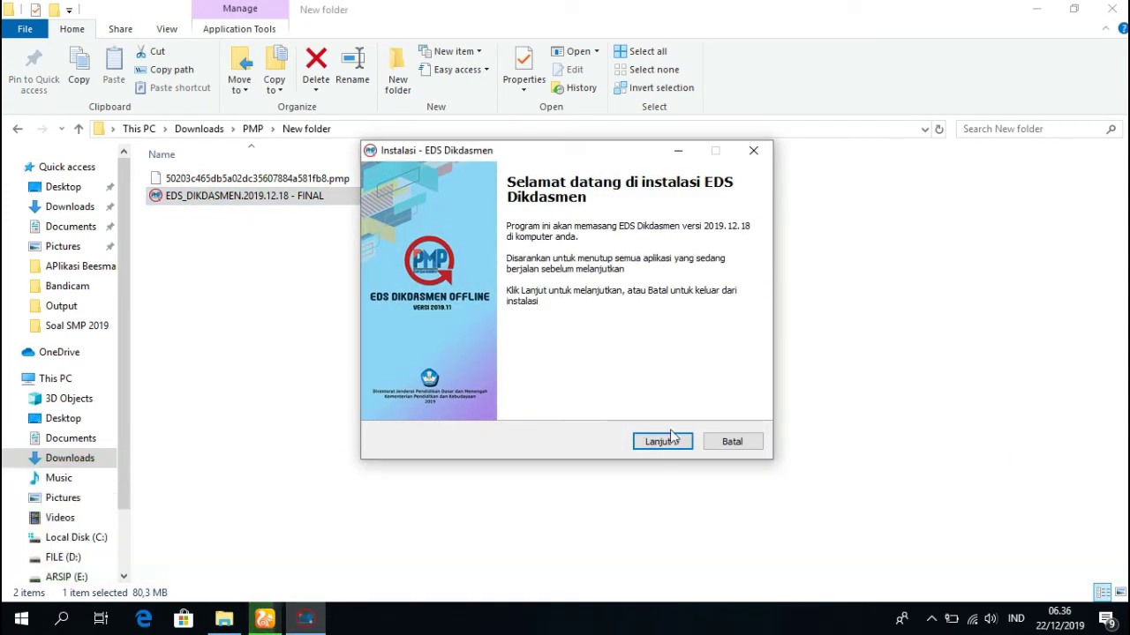
pyautogui.click(666, 443)
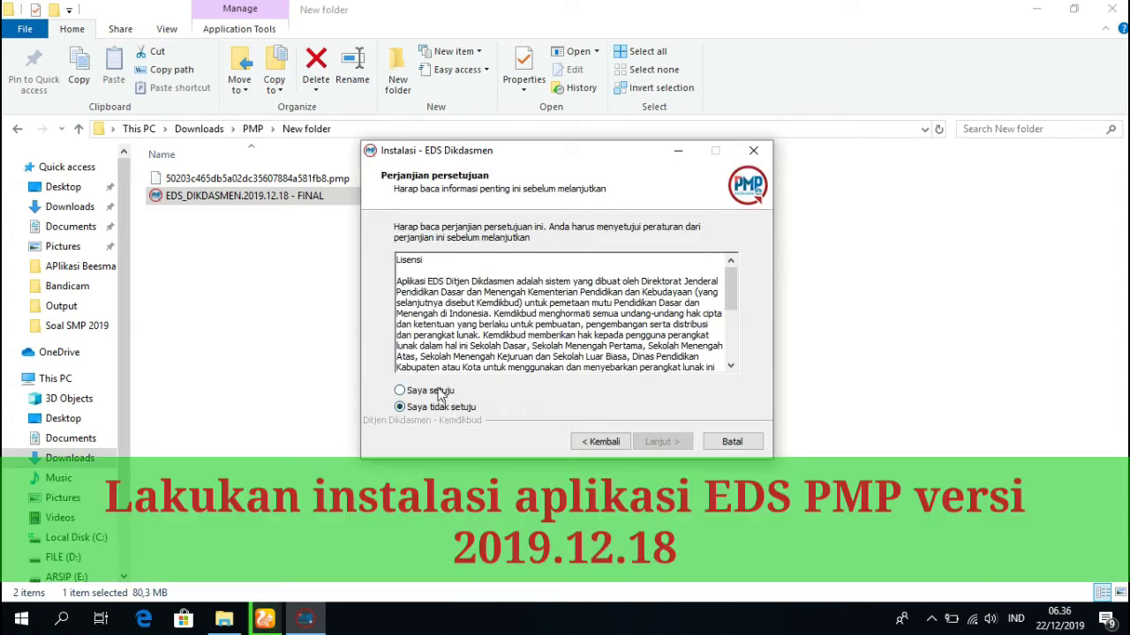
pyautogui.click(602, 441)
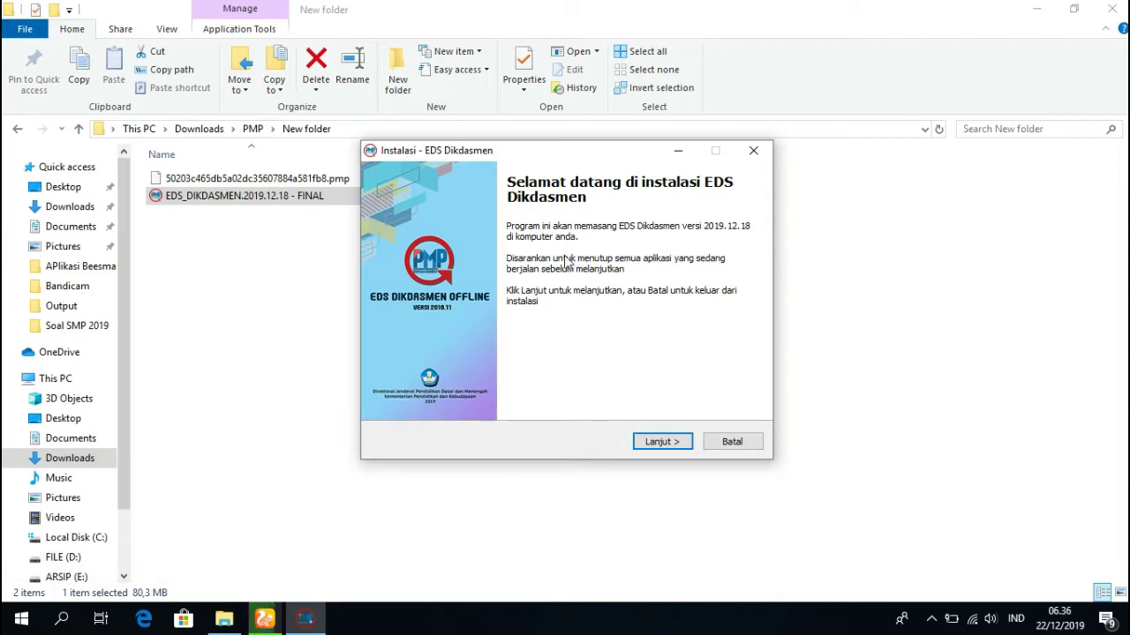
pyautogui.moveTo(565, 226); pyautogui.dragTo(729, 229)
# Accept the license and install to C:\Program Files\EDSDikdasmen with the EDSDikdasmen Start Menu folder.
pyautogui.click(690, 440)
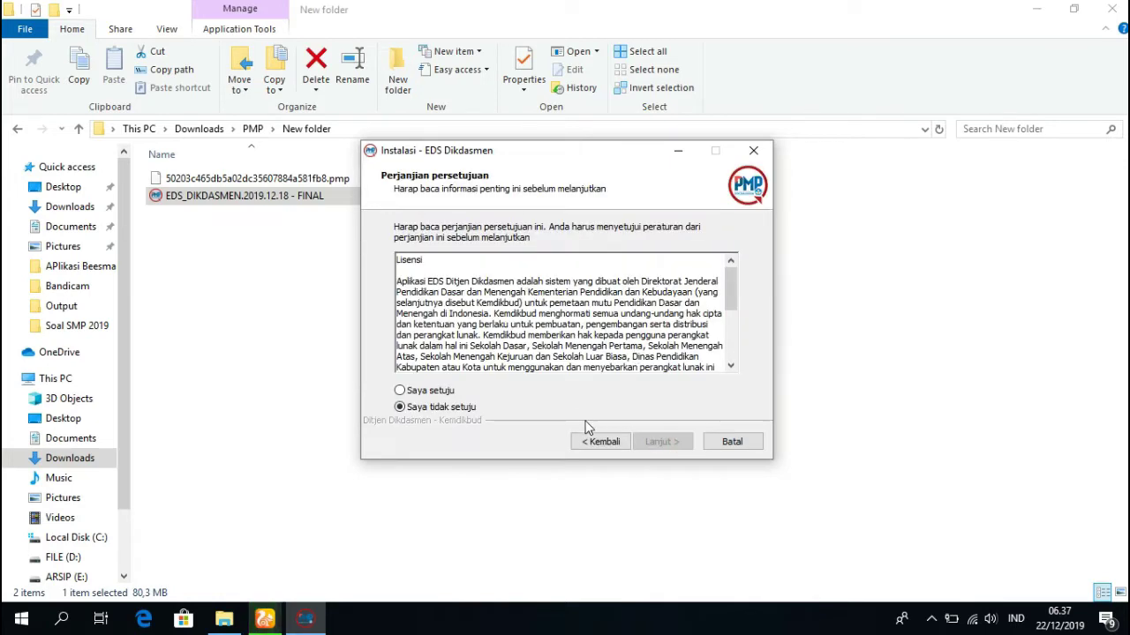
pyautogui.click(440, 393)
pyautogui.click(663, 442)
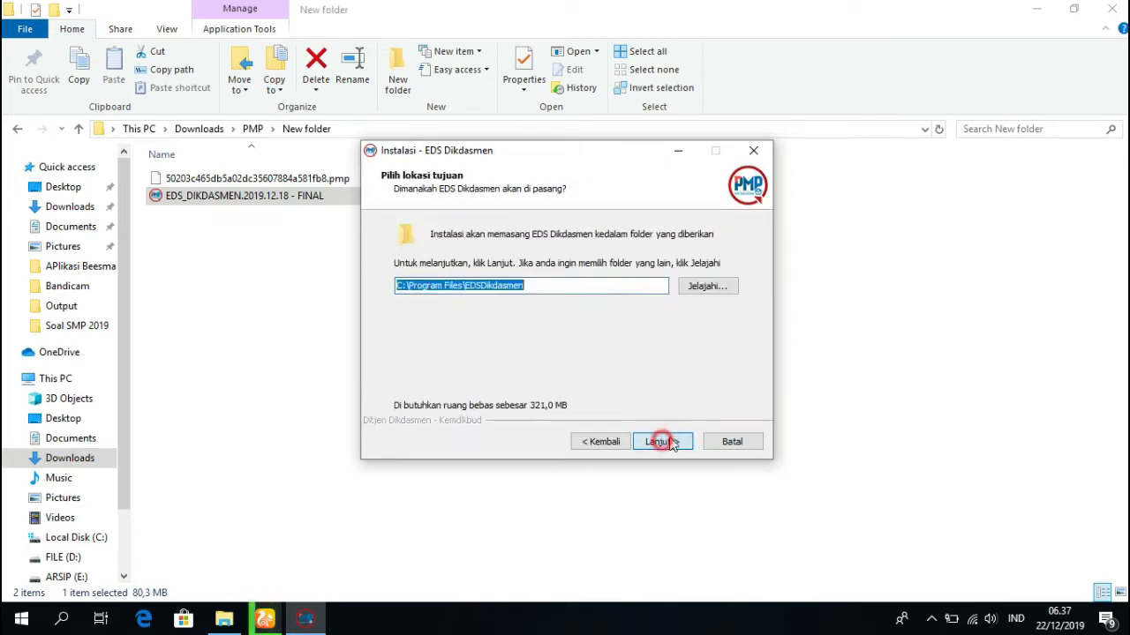
pyautogui.click(662, 441)
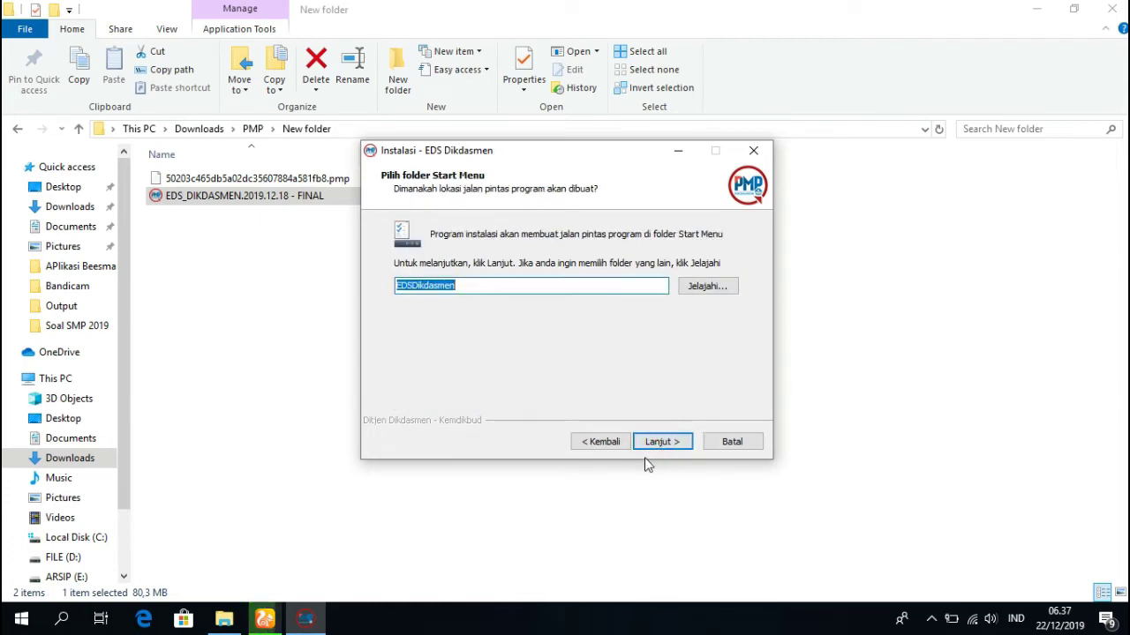
pyautogui.click(662, 441)
pyautogui.click(662, 441)
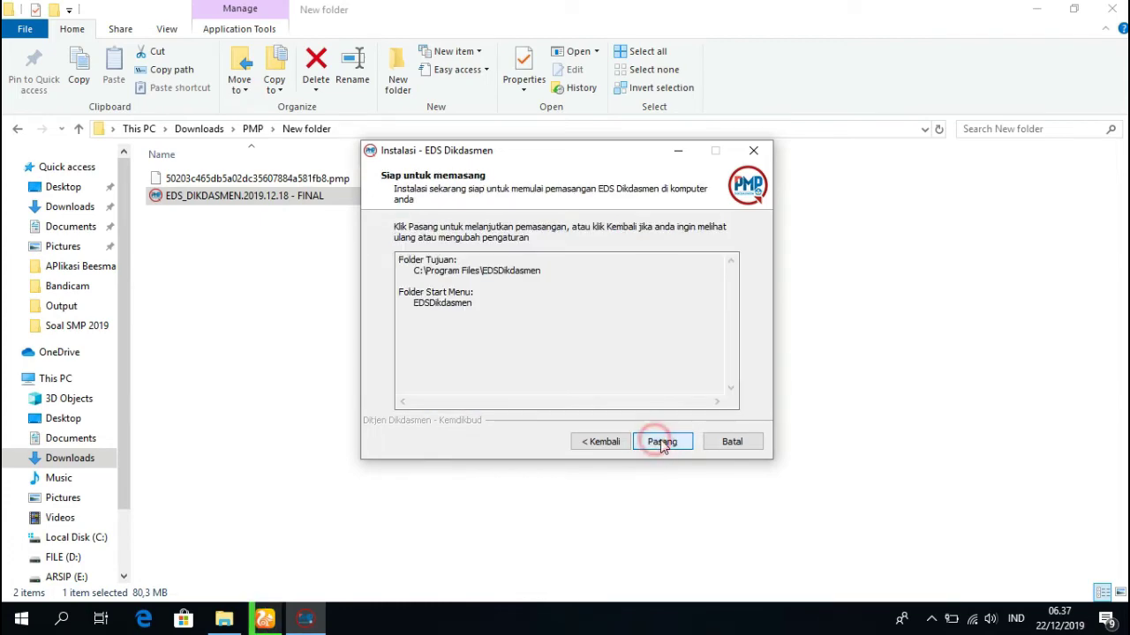
# Minimize the windows, let setup complete, and refresh the desktop to show the EDSDikdasmen shortcut.
pyautogui.click(1038, 10)
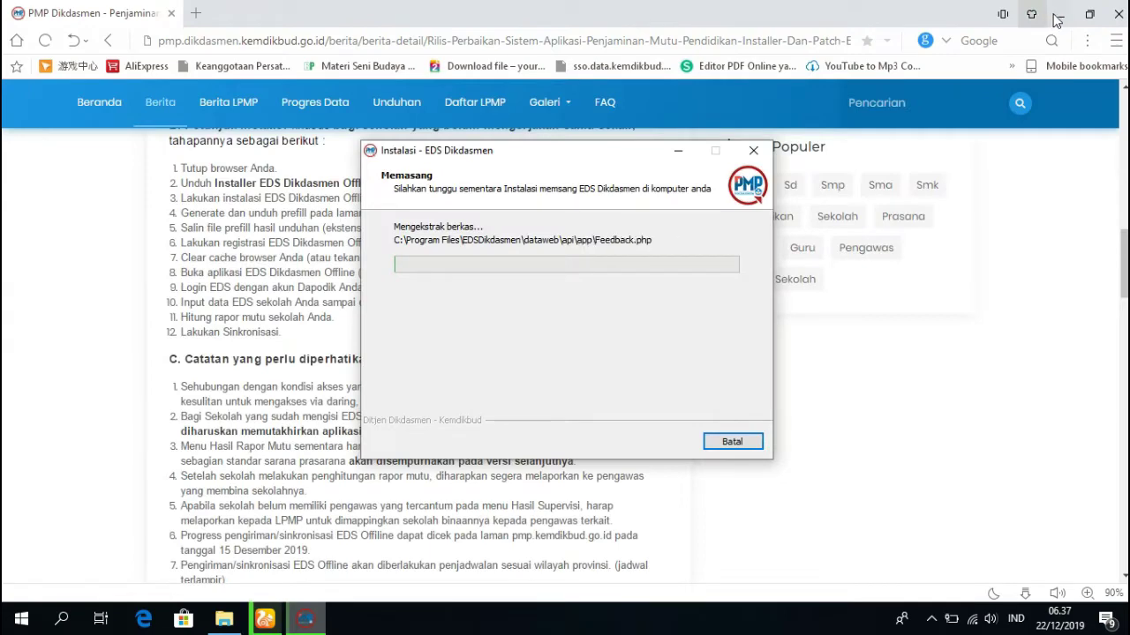
pyautogui.click(1056, 16)
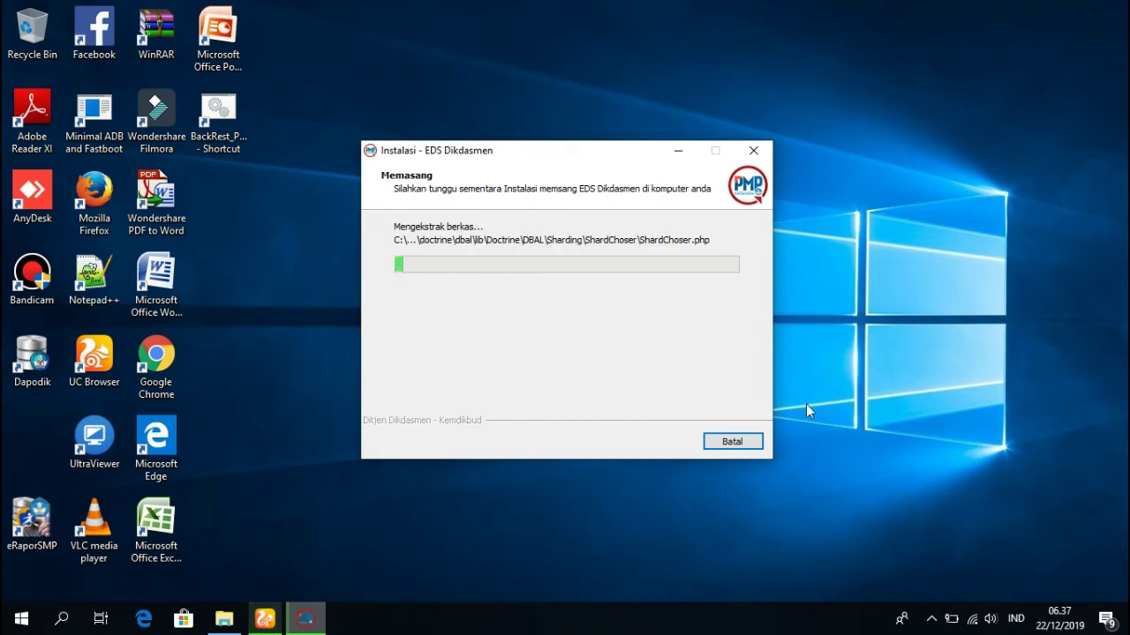
pyautogui.click(933, 615)
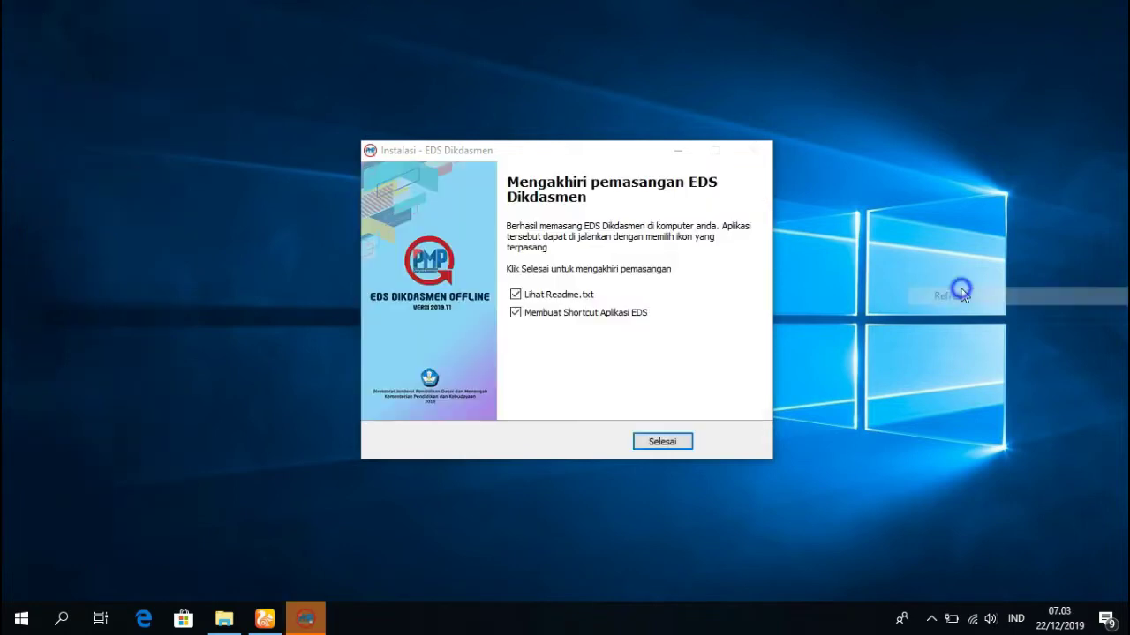
pyautogui.rightClick(903, 292)
pyautogui.click(922, 328)
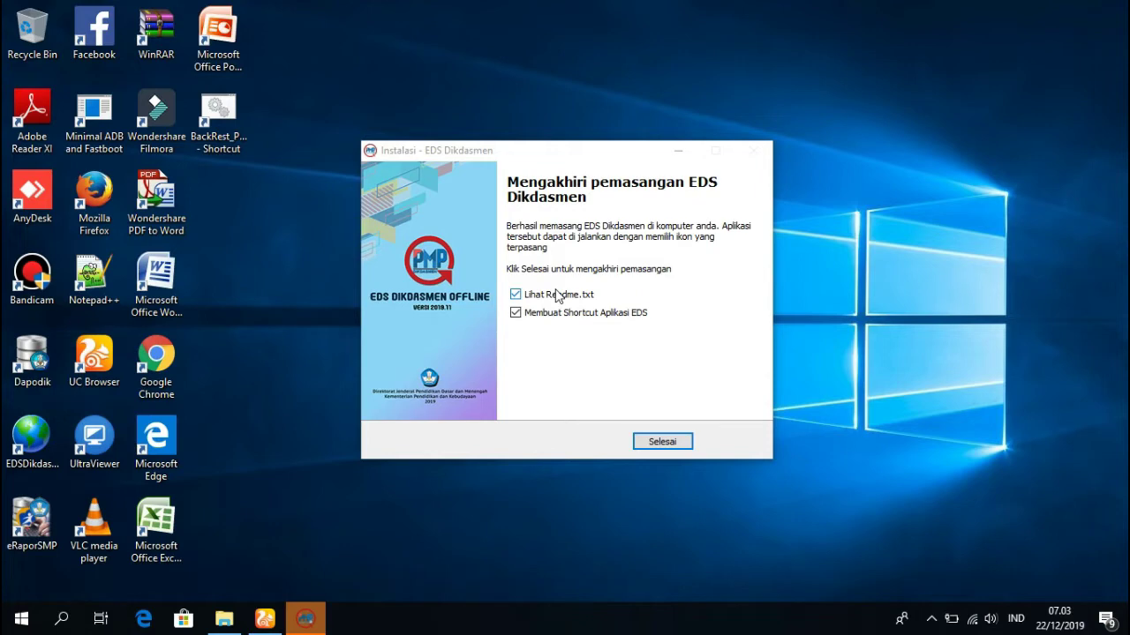
# Skip the readme, close the installer with Selesai, and return to the PMP Dikdasmen tab.
pyautogui.click(556, 296)
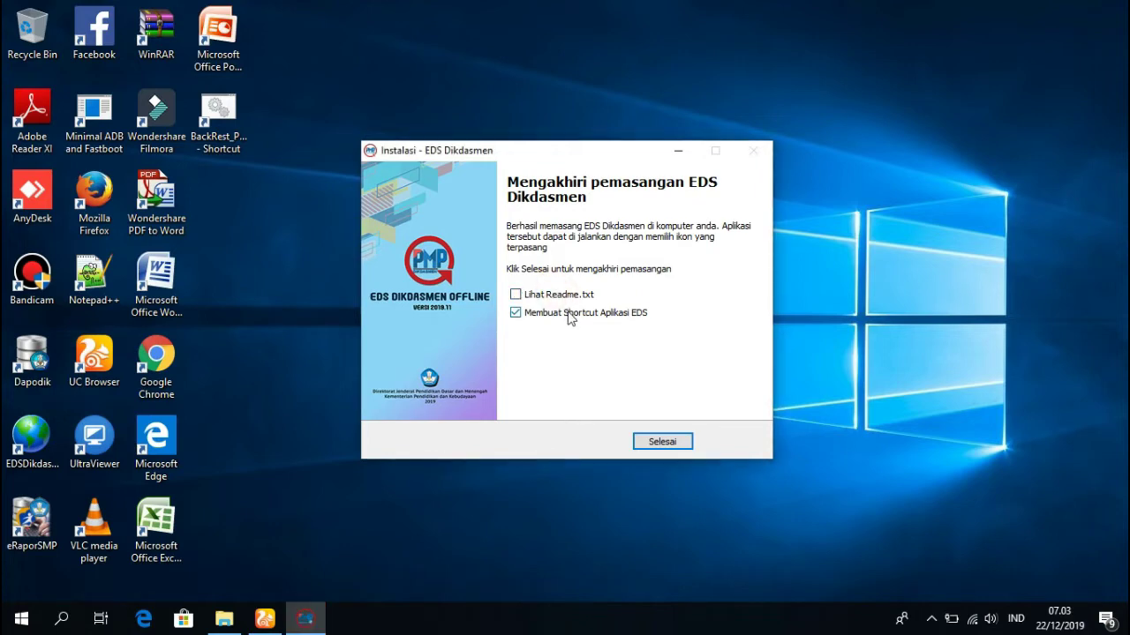
pyautogui.click(675, 441)
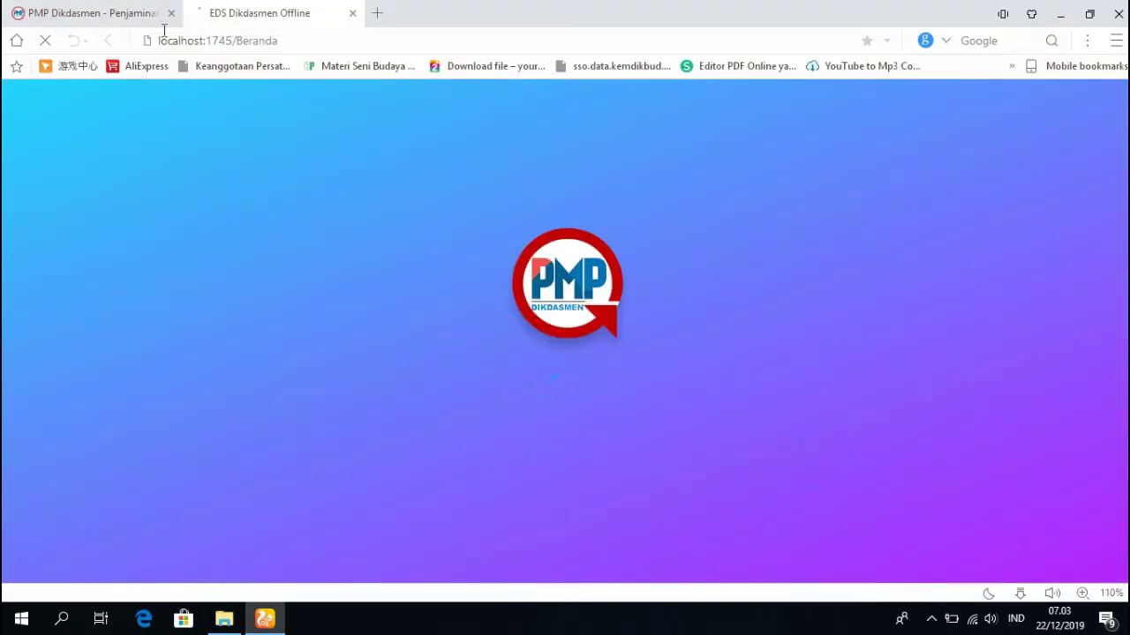
pyautogui.click(124, 9)
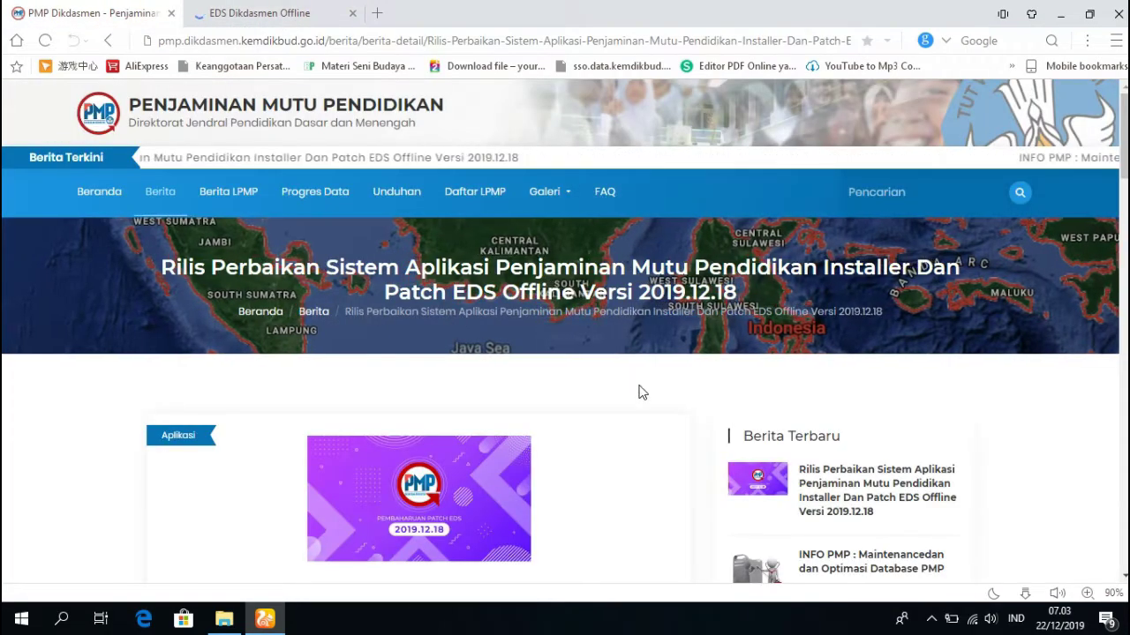
# Open the Unduhan page in a new tab and scroll to the Aplikasi EDS Offline 2019 section.
pyautogui.scroll(-5, 645, 392)
pyautogui.scroll(-7, 645, 391)
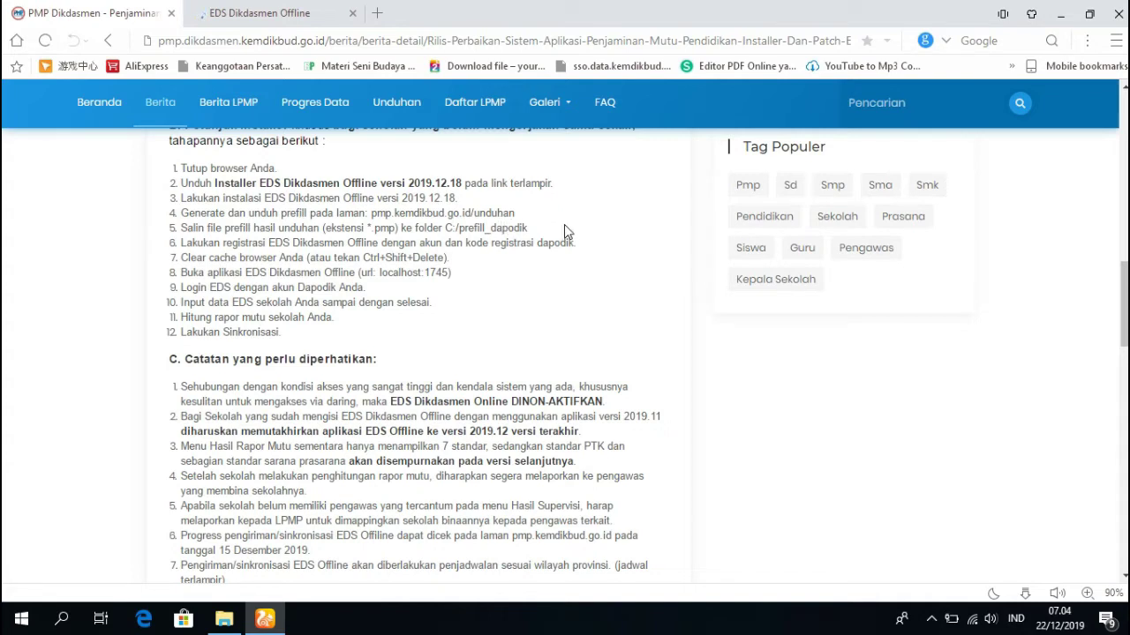
pyautogui.rightClick(389, 97)
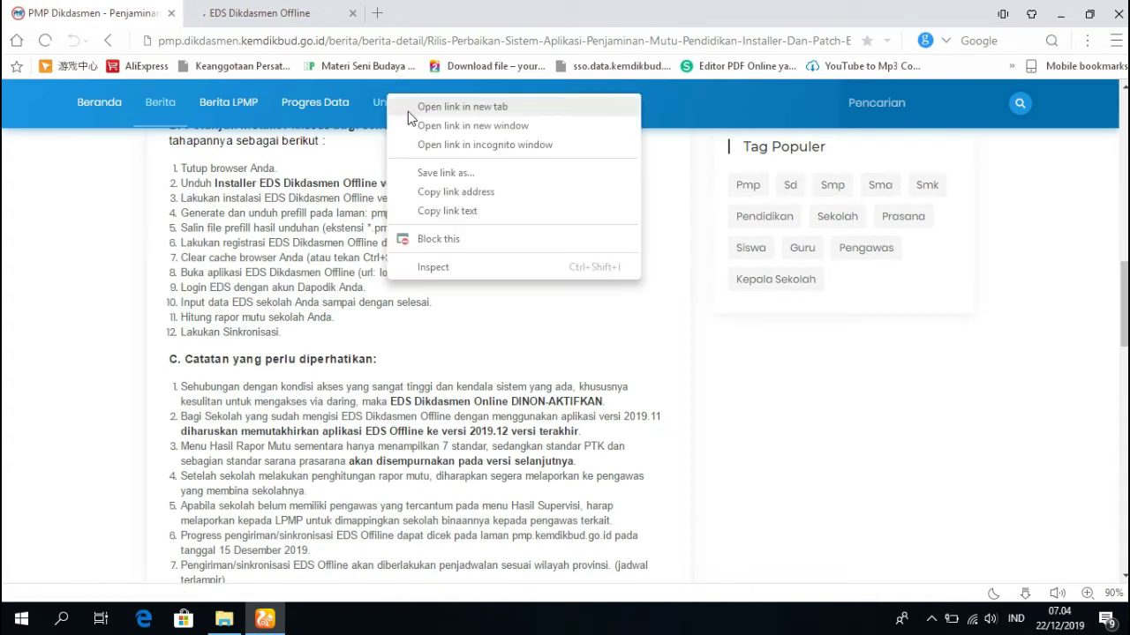
pyautogui.click(410, 108)
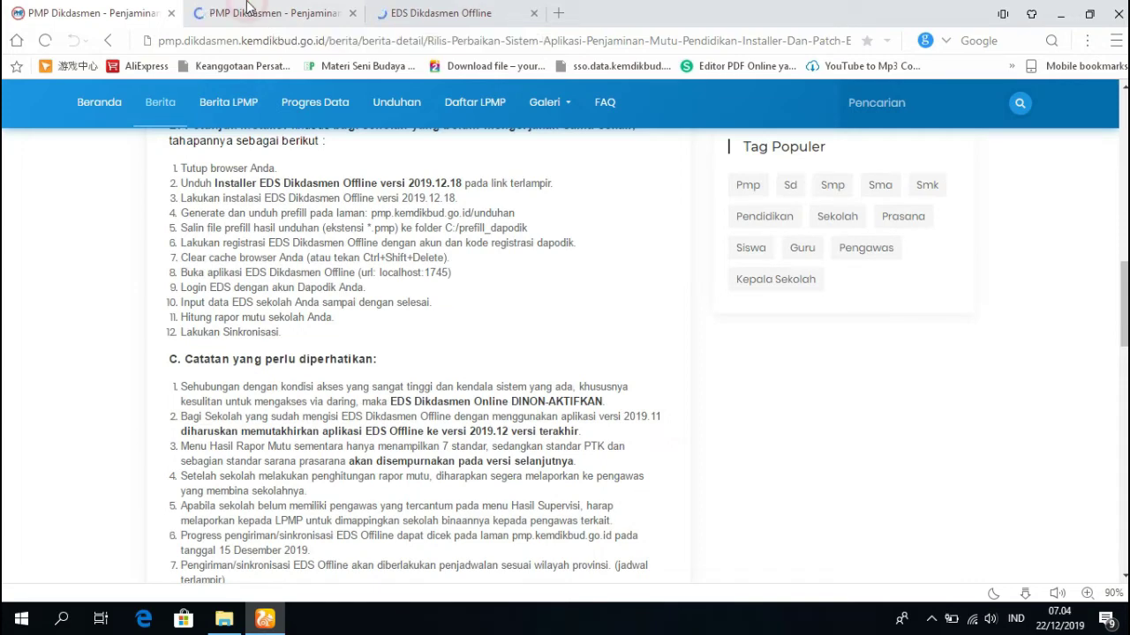
pyautogui.click(248, 8)
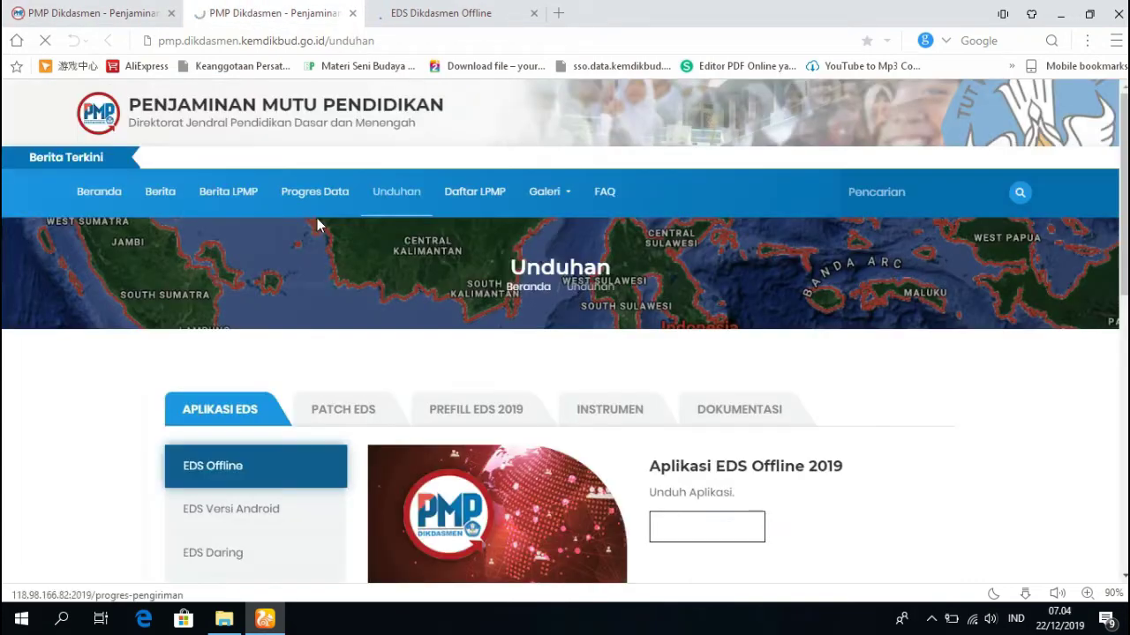
pyautogui.scroll(-2, 477, 308)
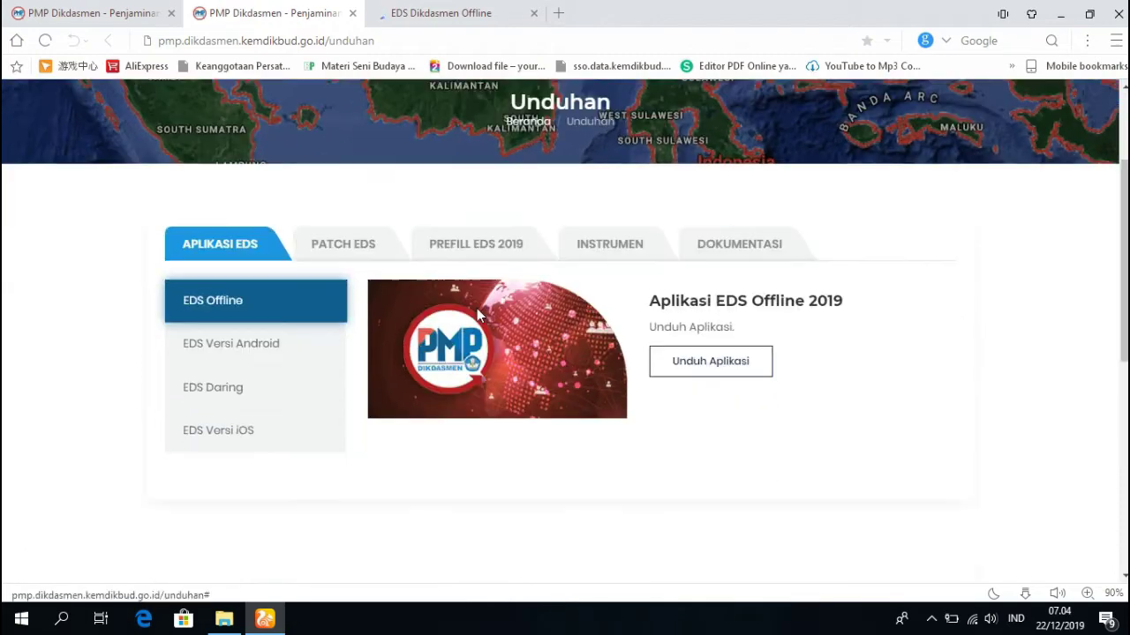
# Under PREFILL EDS 2019, pick Prov. Jambi and open Link Unduh Prefill Alternatif 1.
pyautogui.click(465, 245)
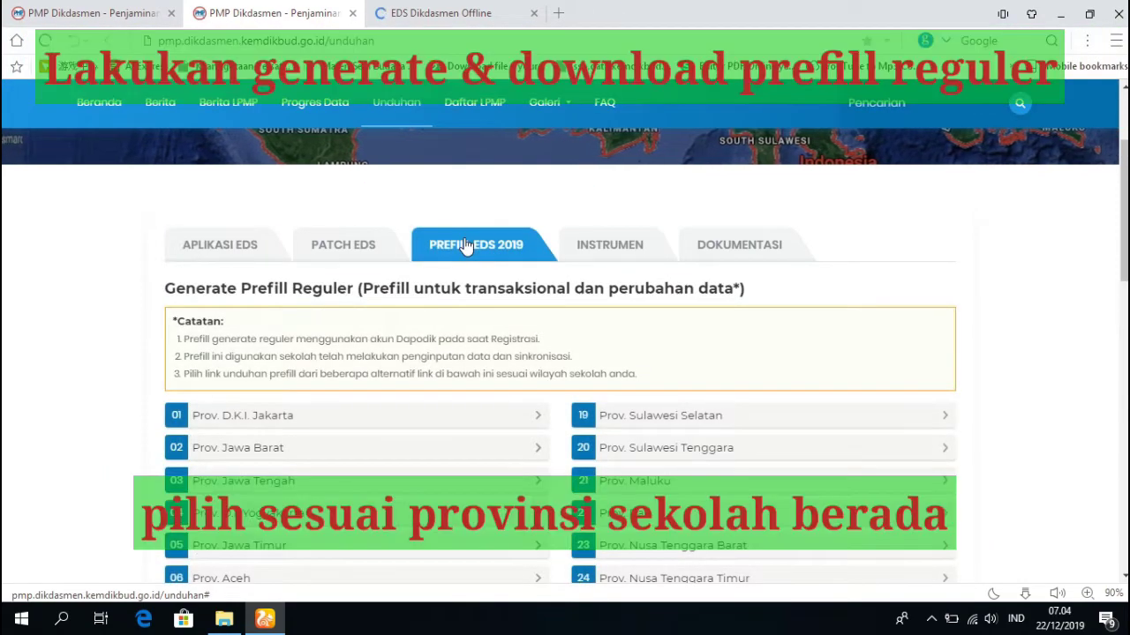
pyautogui.scroll(-1, 503, 297)
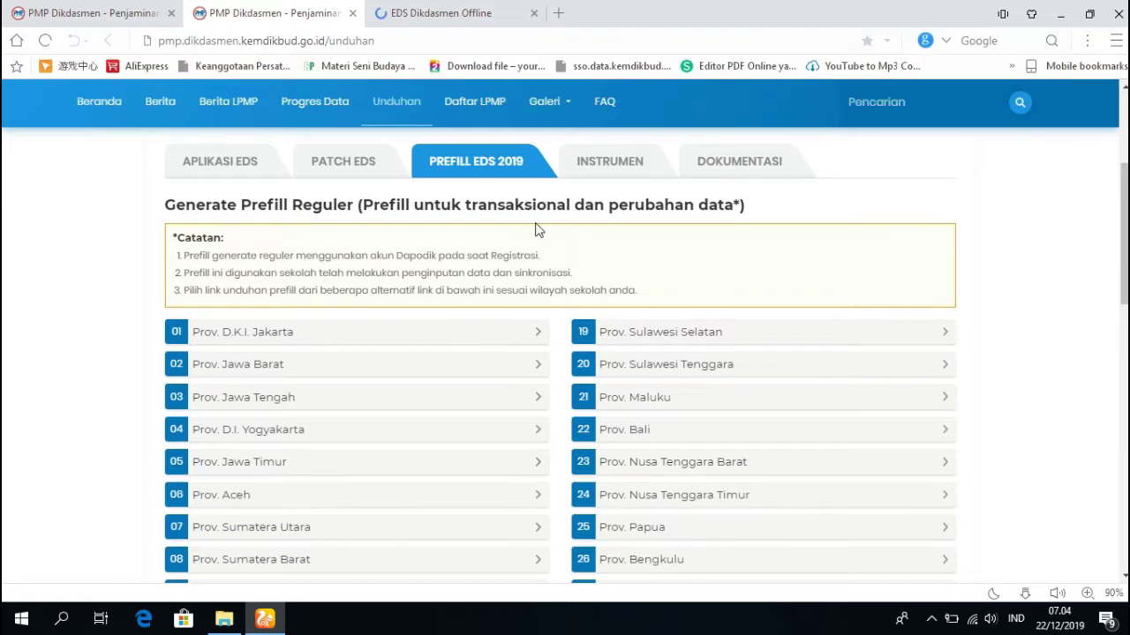
pyautogui.scroll(-2, 296, 481)
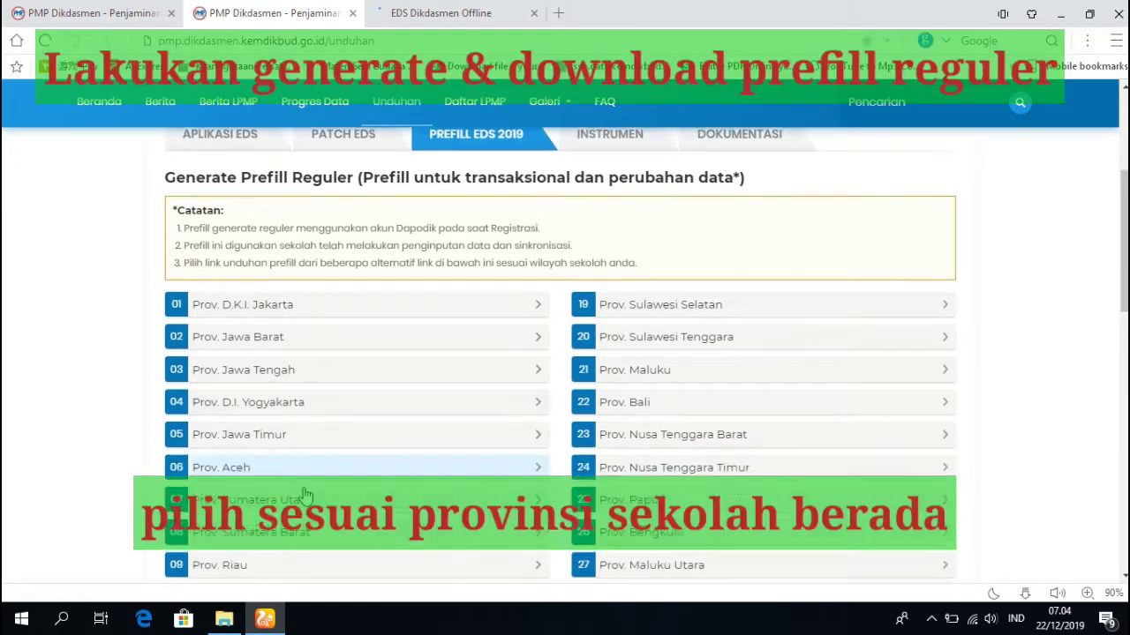
pyautogui.scroll(1, 301, 470)
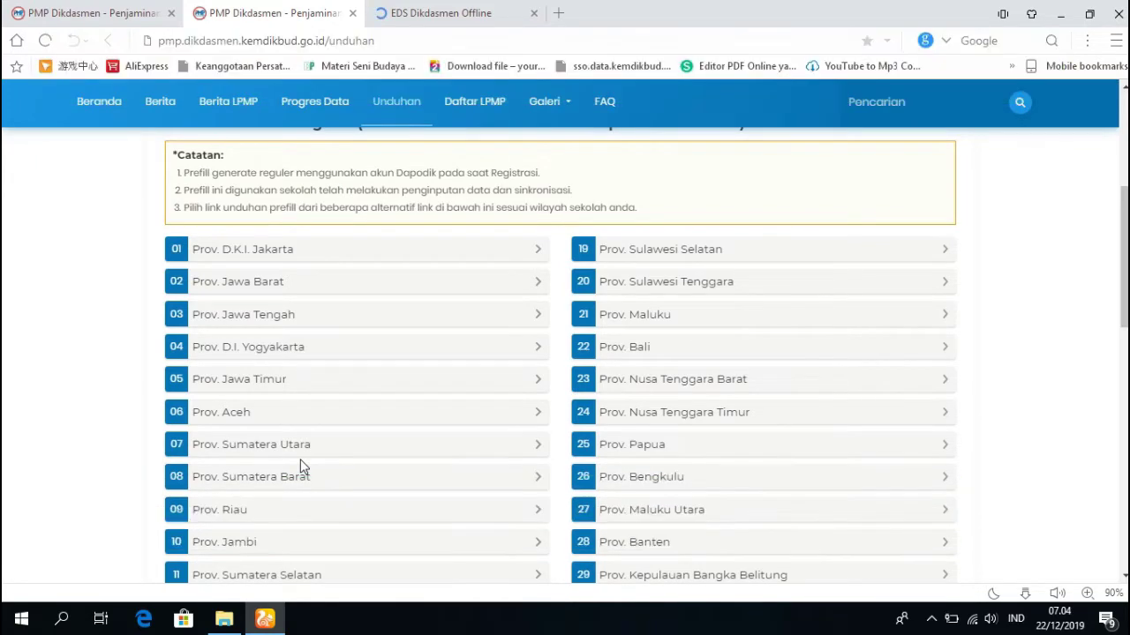
pyautogui.scroll(-1, 277, 492)
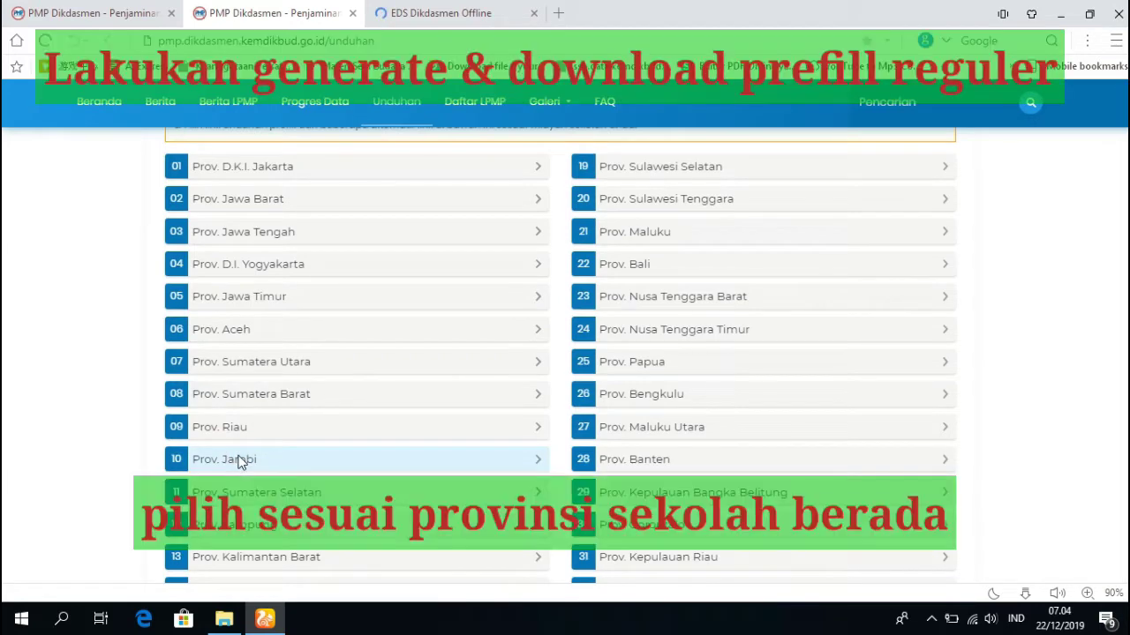
pyautogui.click(238, 459)
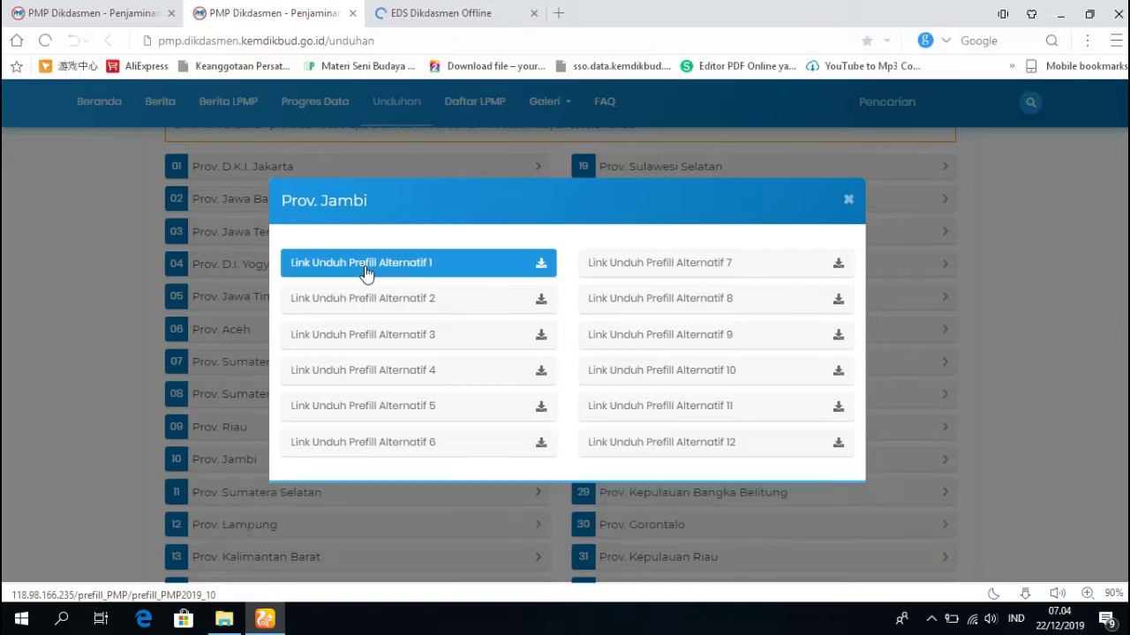
pyautogui.click(363, 266)
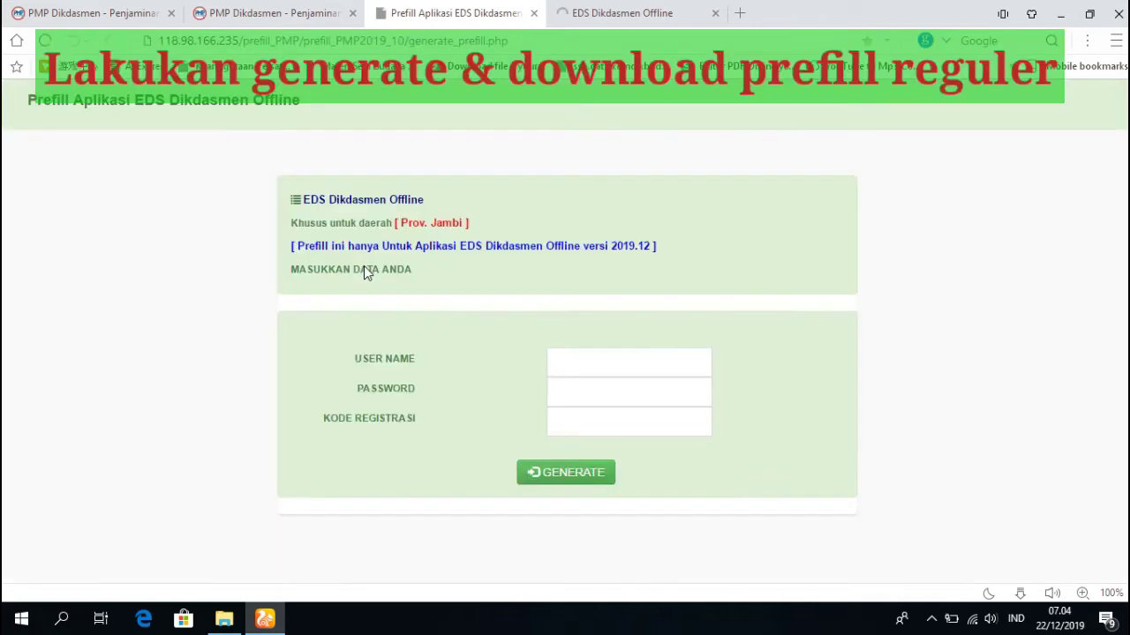
pyautogui.click(602, 361)
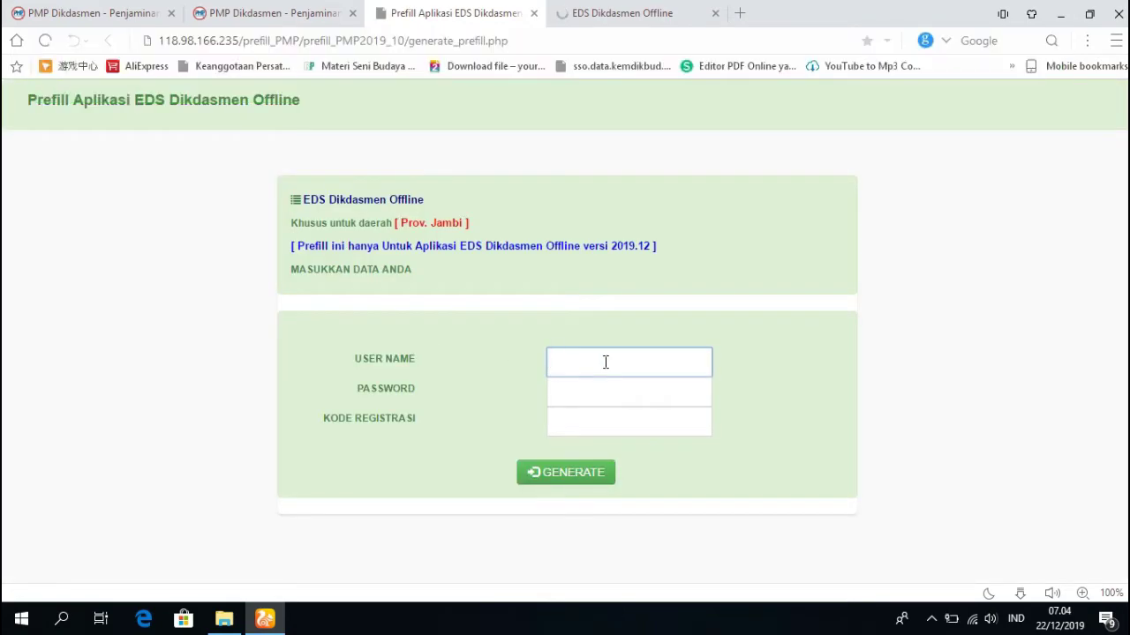
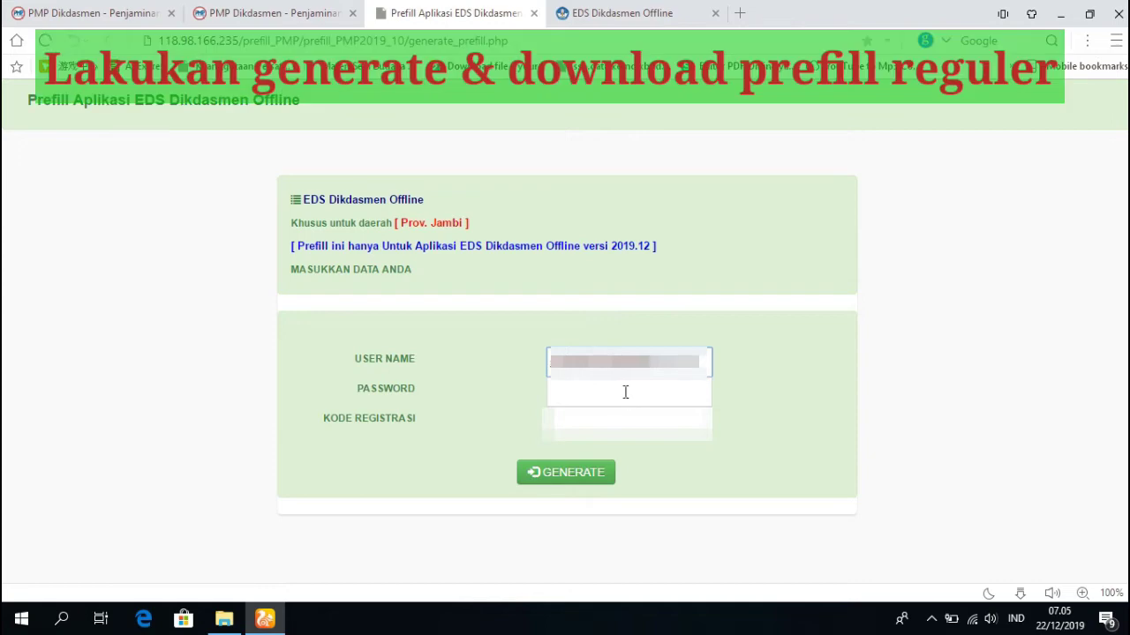
# Enter the Dapodik user name, password and registration code, then generate the prefill for SMP NEGERI 56 MERANGIN.
pyautogui.click(625, 391)
pyautogui.write('1')
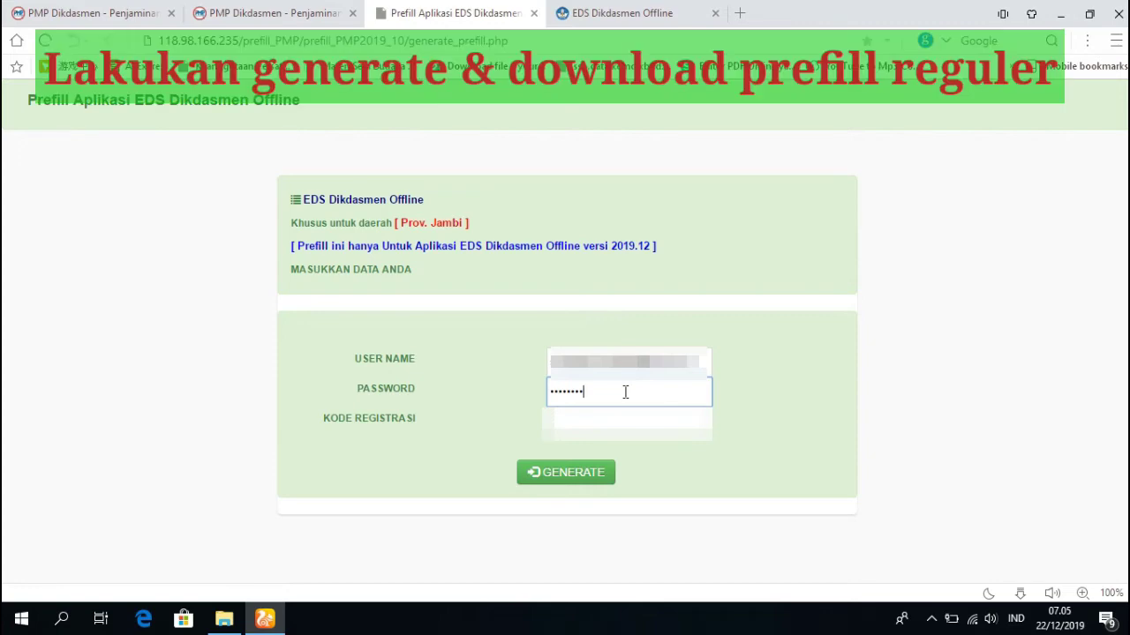
pyautogui.click(654, 424)
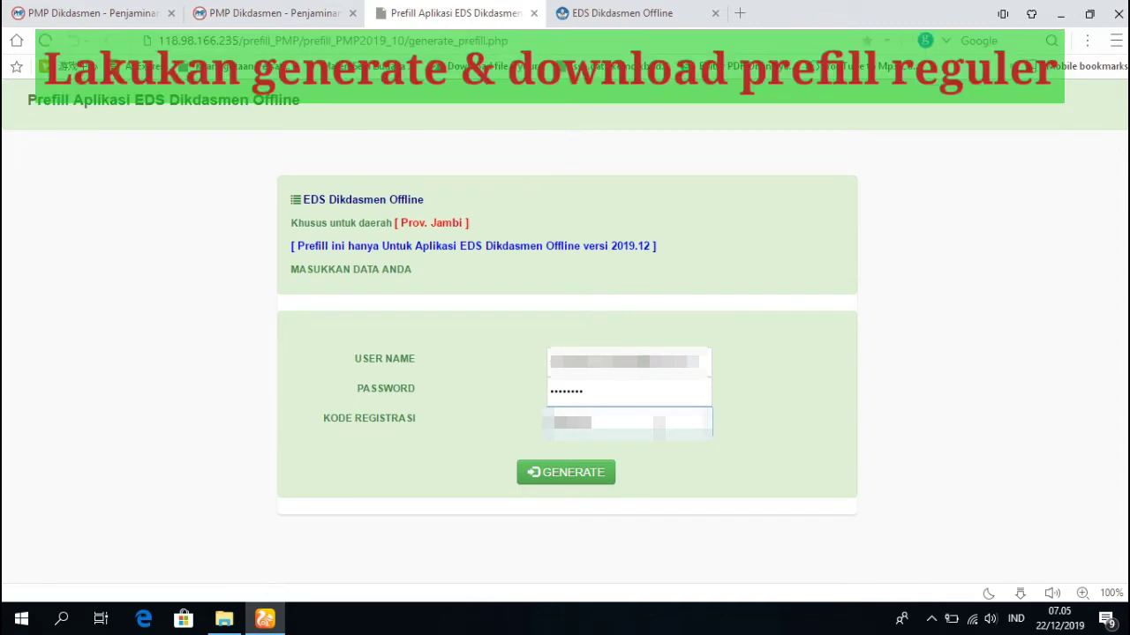
pyautogui.click(576, 469)
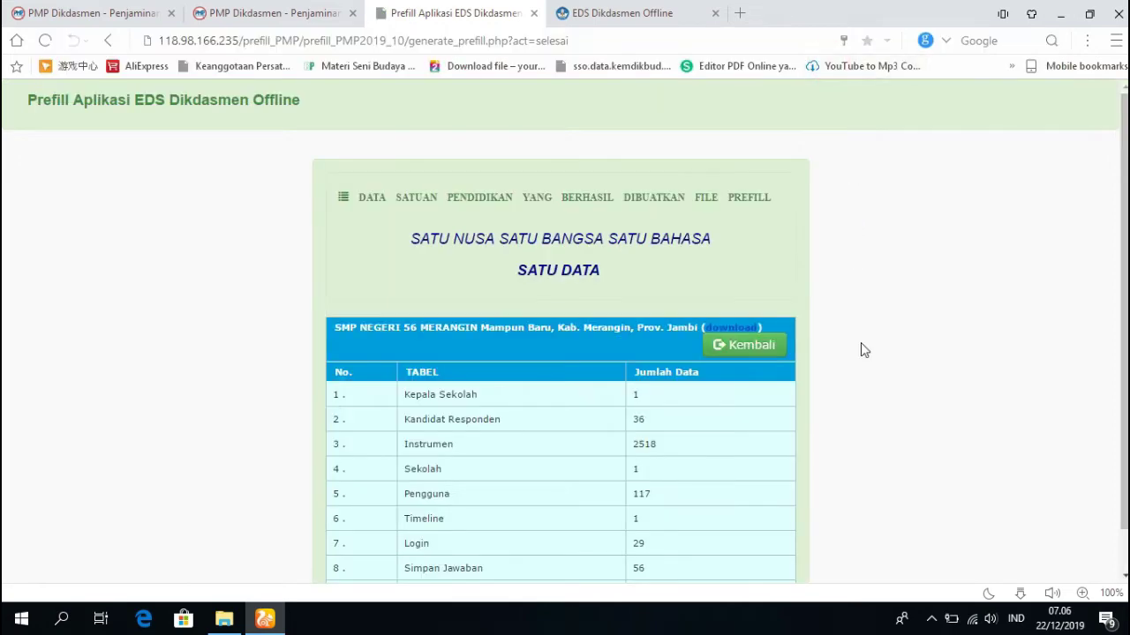
# Download the 1.6 MB SMP NEGERI 56 MERANGIN .pmp prefill file and show it in Downloads.
pyautogui.scroll(-1, 864, 350)
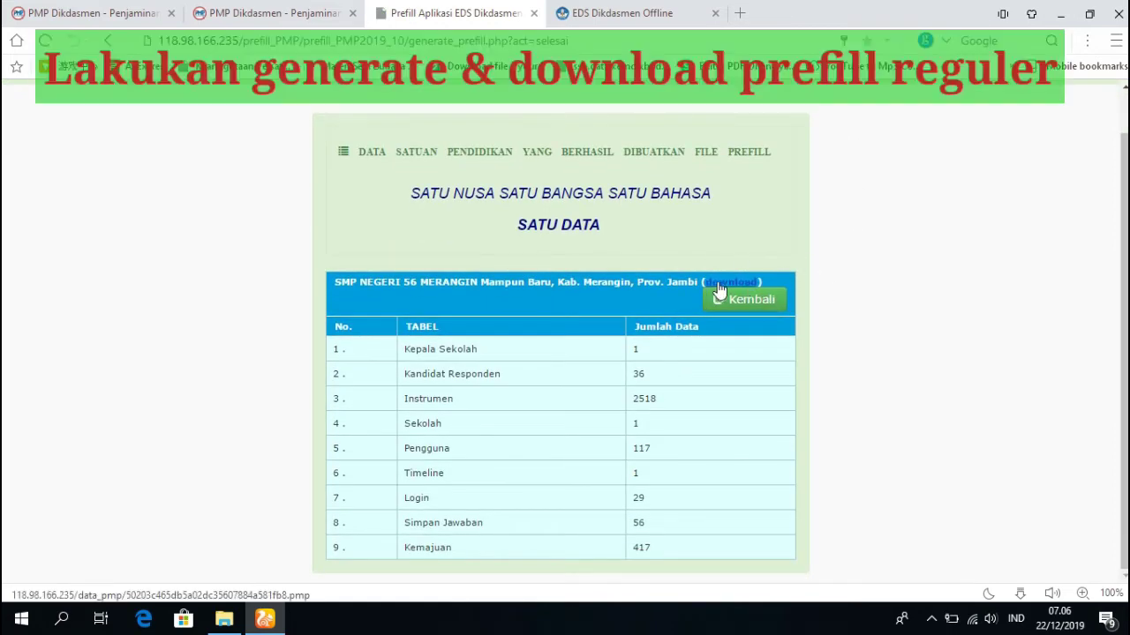
pyautogui.scroll(1, 862, 312)
pyautogui.scroll(-1, 862, 335)
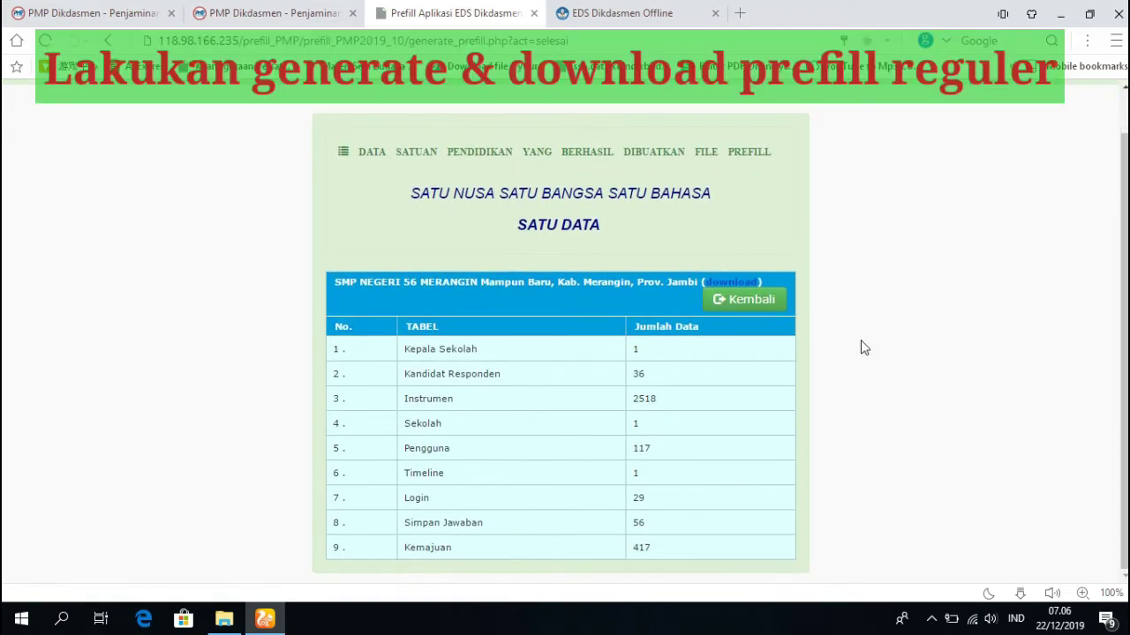
pyautogui.click(719, 282)
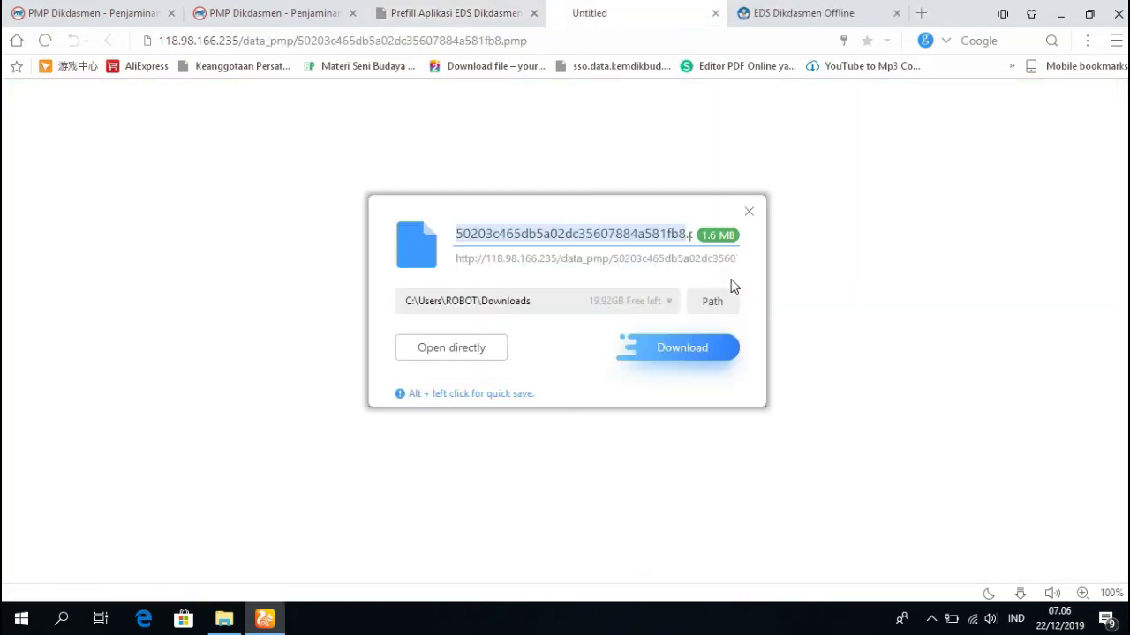
pyautogui.click(690, 348)
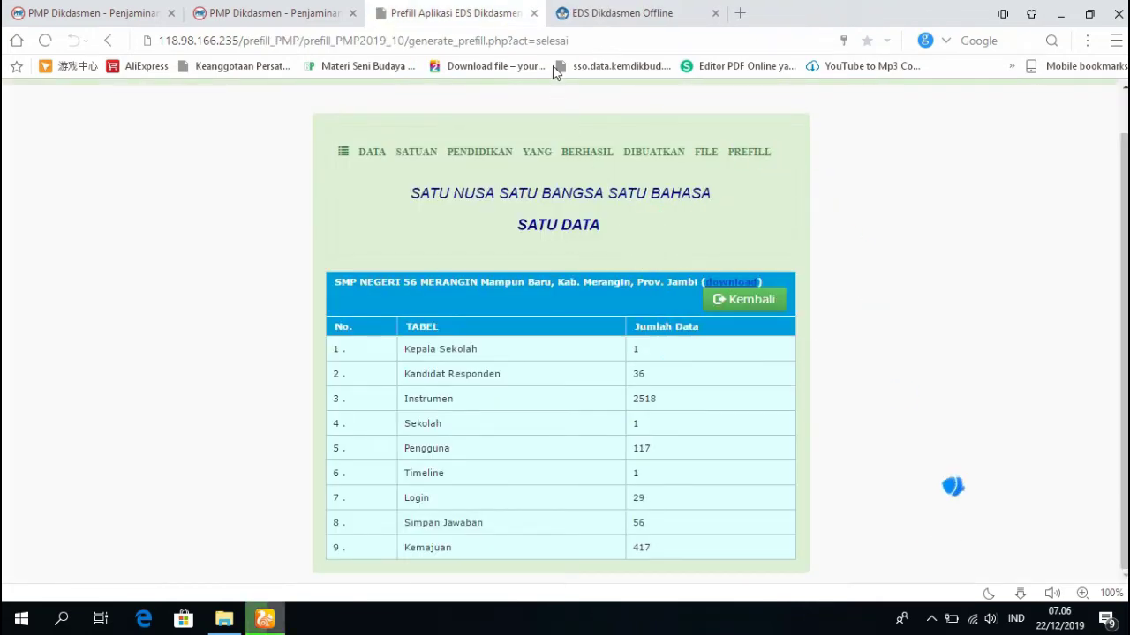
pyautogui.click(352, 13)
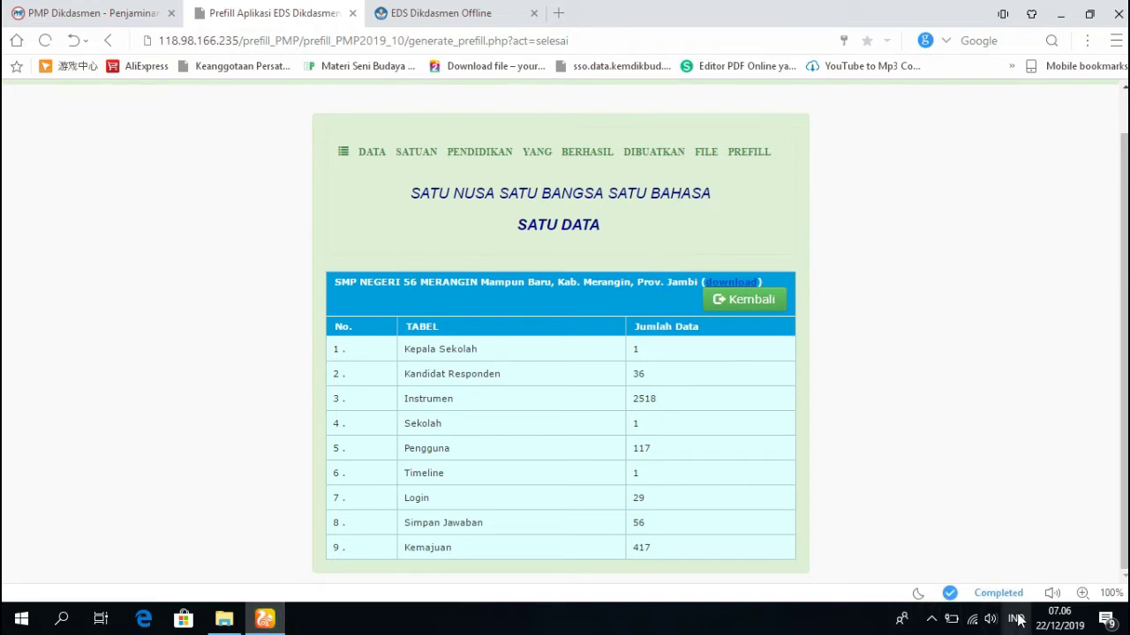
pyautogui.click(1002, 593)
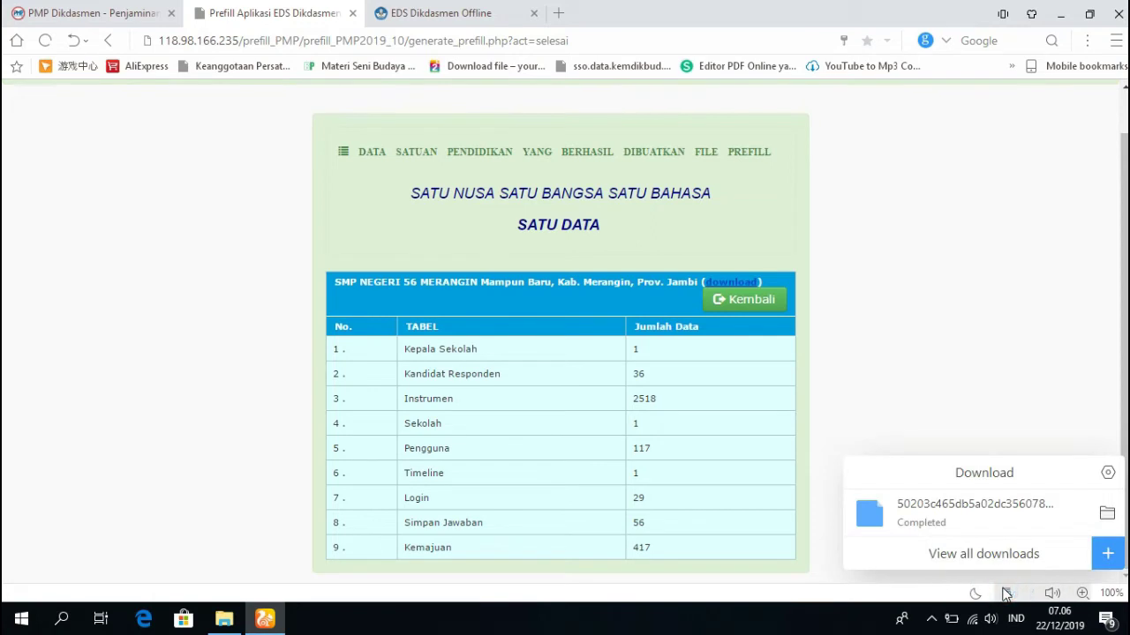
pyautogui.click(1103, 519)
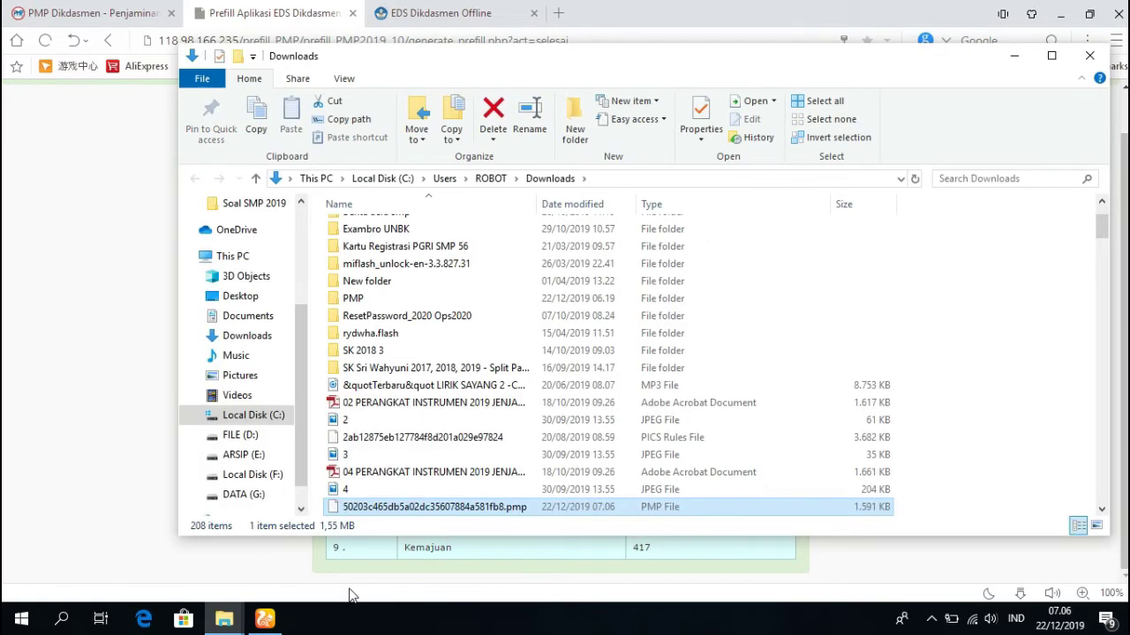
# Return to the PMP Dikdasmen release article and highlight step 5 about copying the prefill file.
pyautogui.click(349, 596)
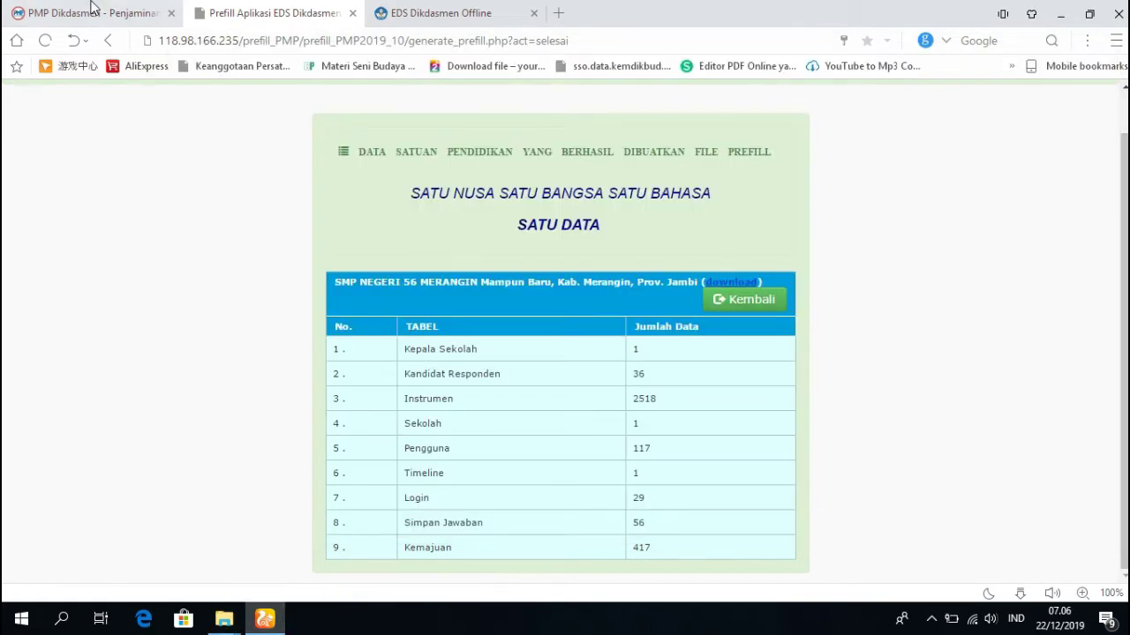
pyautogui.click(92, 9)
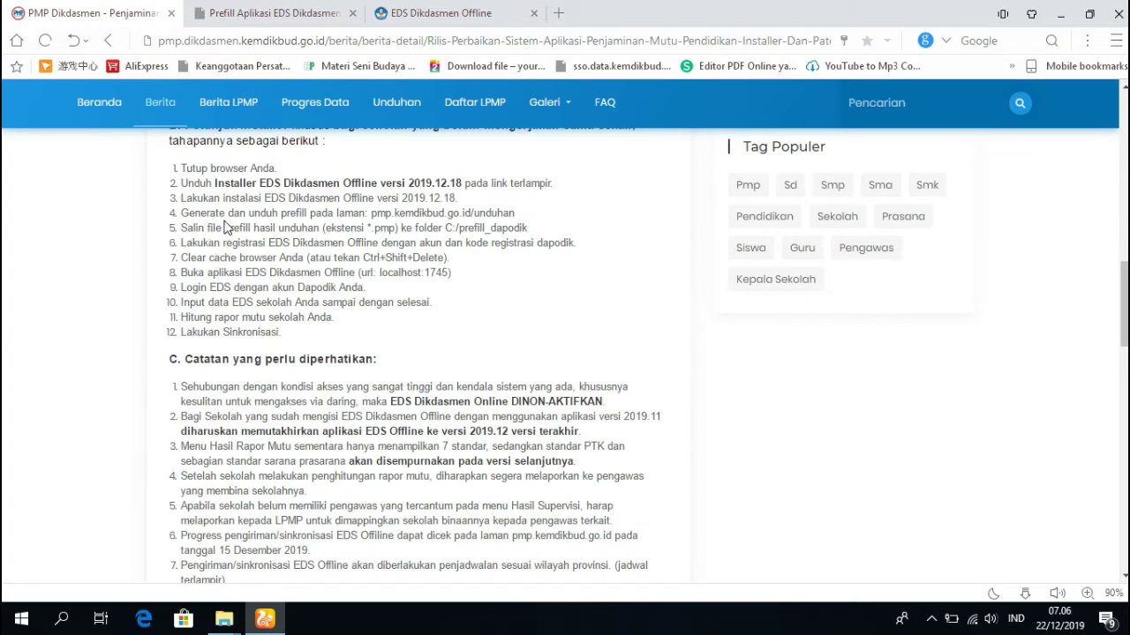
pyautogui.moveTo(181, 228); pyautogui.dragTo(534, 233)
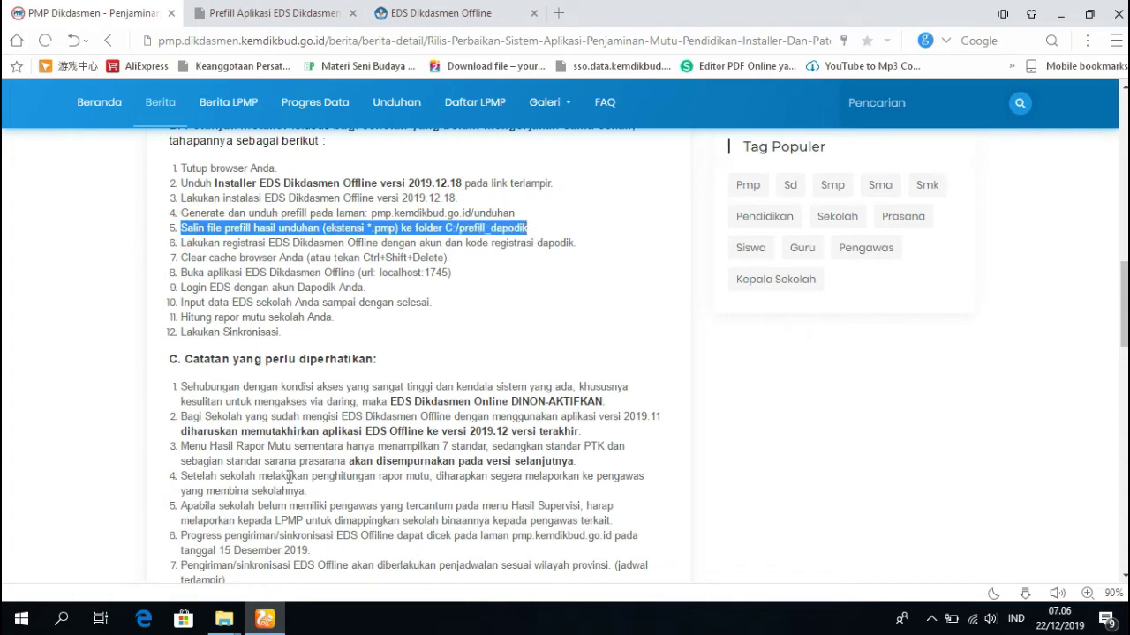
# Copy the downloaded .pmp prefill file from the Downloads folder.
pyautogui.click(224, 619)
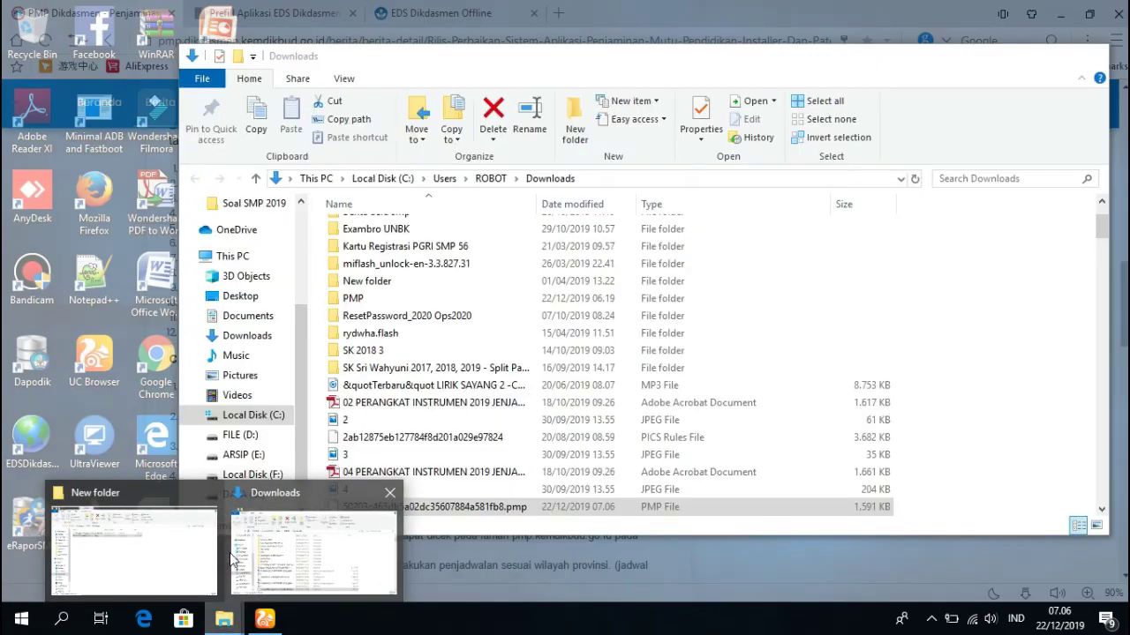
pyautogui.click(232, 559)
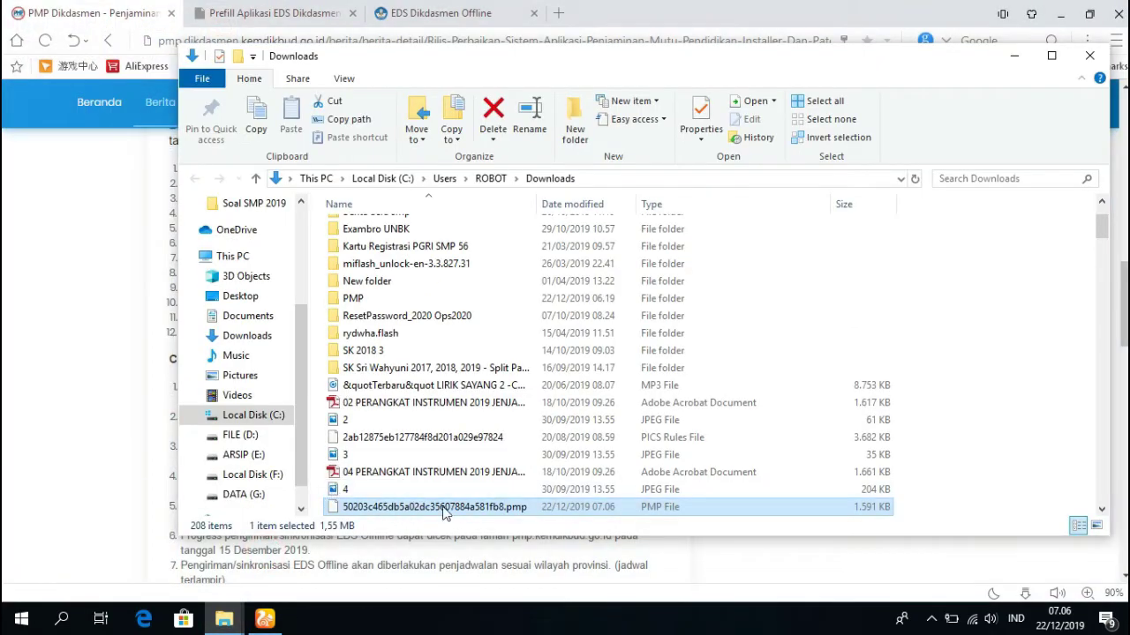
pyautogui.rightClick(444, 510)
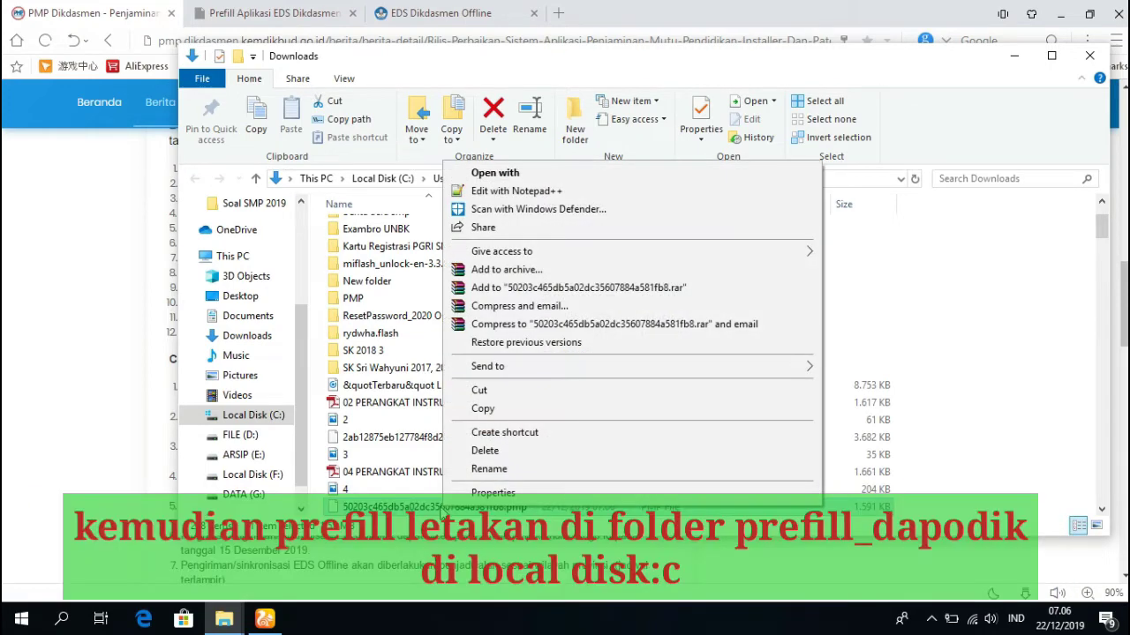
pyautogui.click(496, 409)
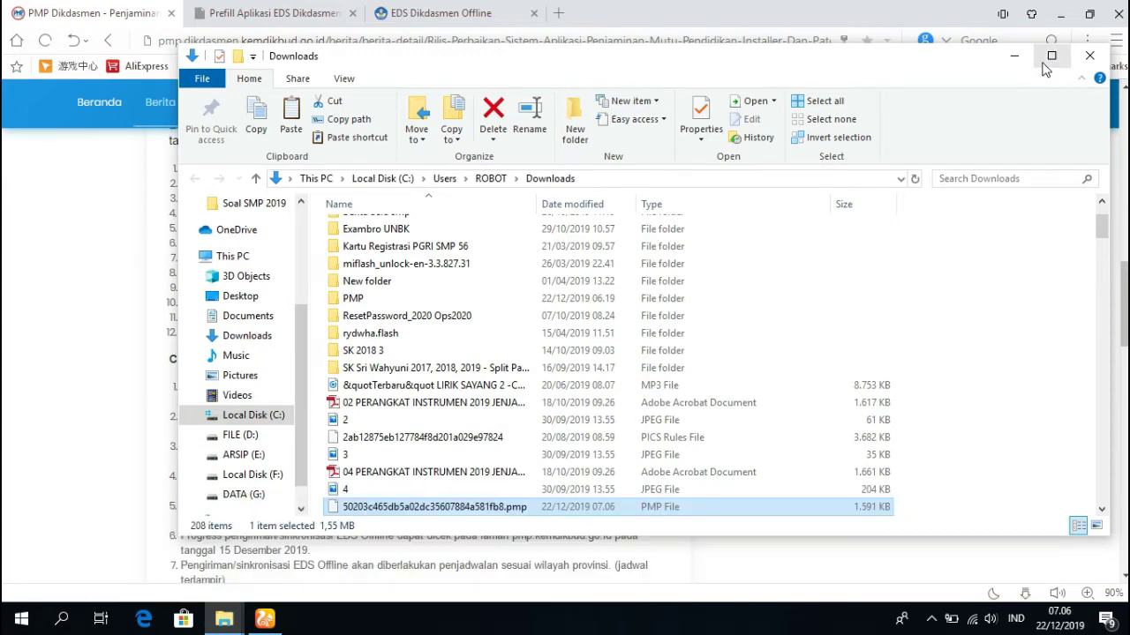
pyautogui.click(1050, 55)
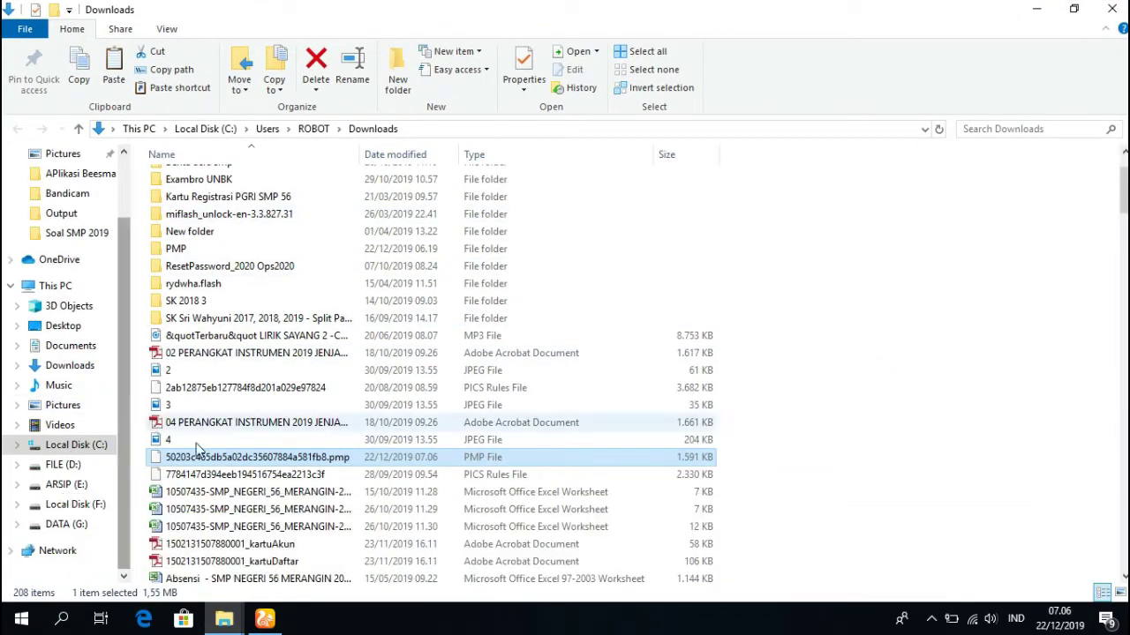
pyautogui.rightClick(213, 458)
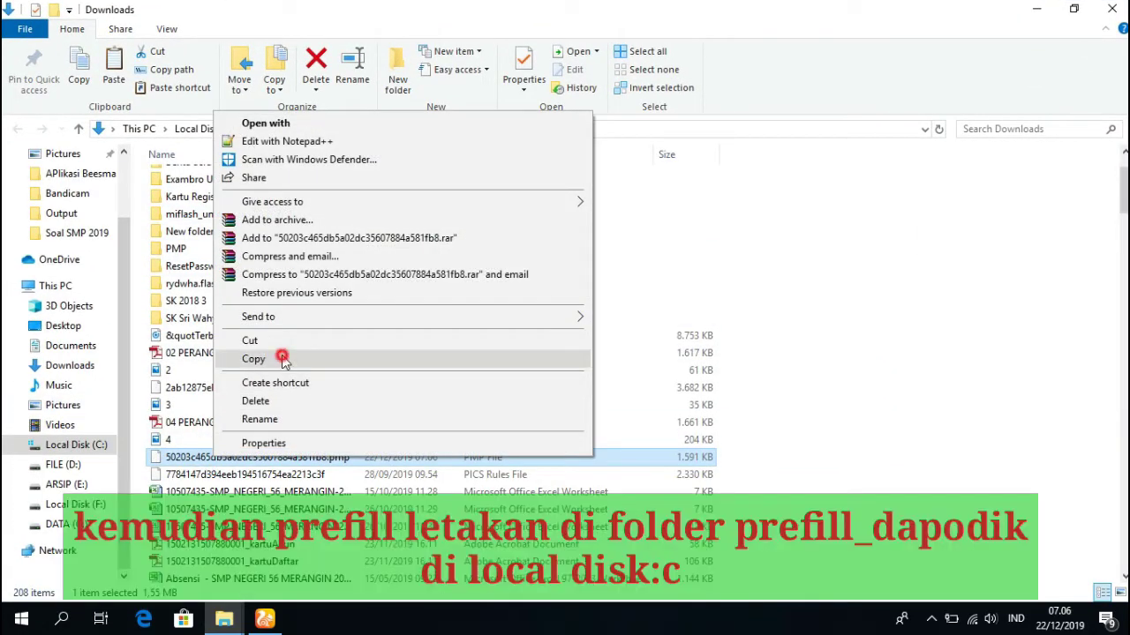
pyautogui.click(283, 357)
# Paste the .pmp file into the empty C:\prefill_dapodik folder and minimize Explorer.
pyautogui.click(74, 448)
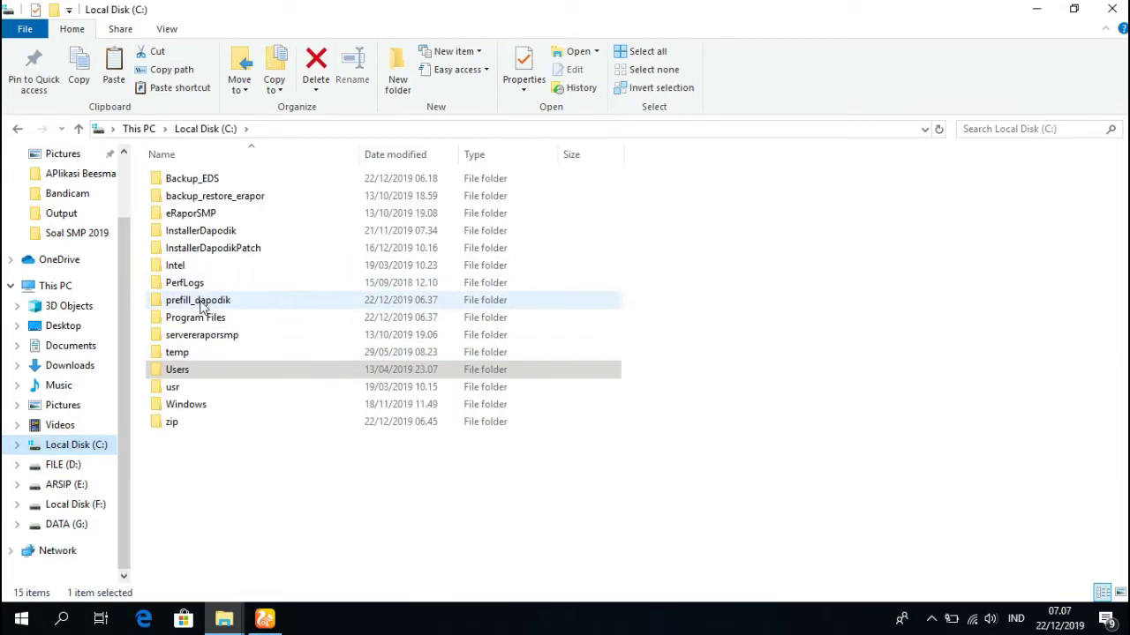
pyautogui.doubleClick(201, 300)
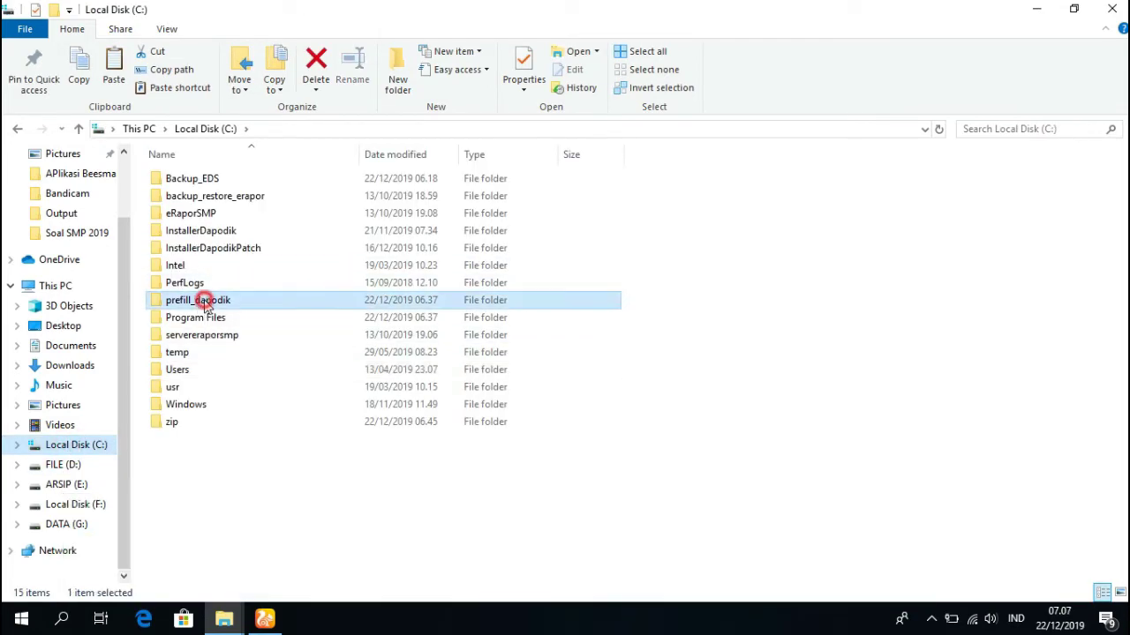
pyautogui.rightClick(416, 320)
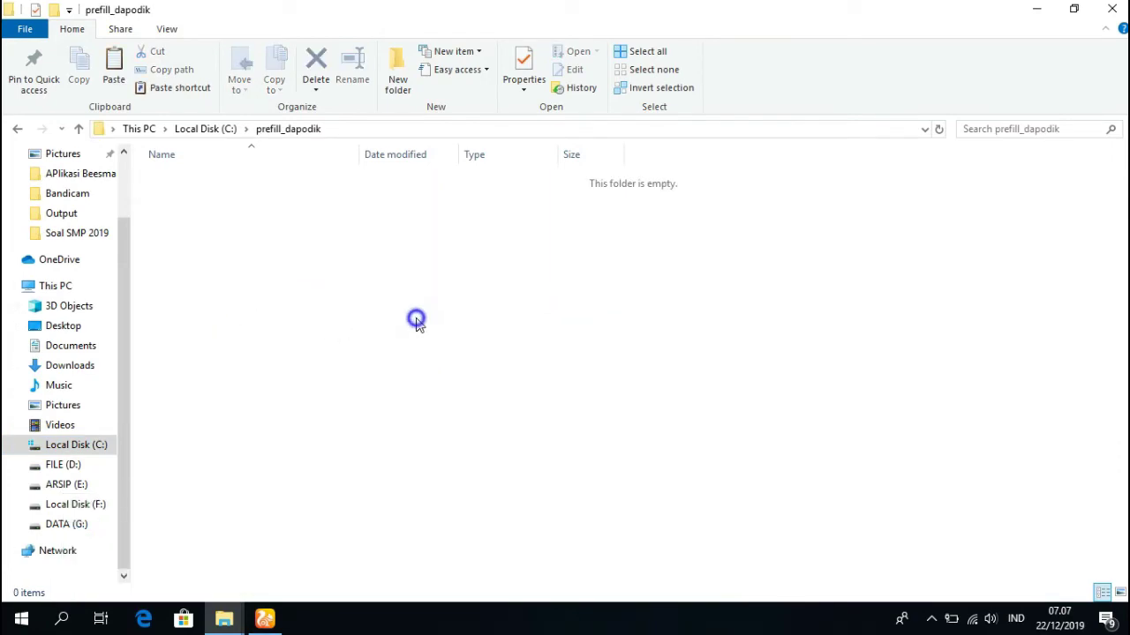
pyautogui.click(458, 433)
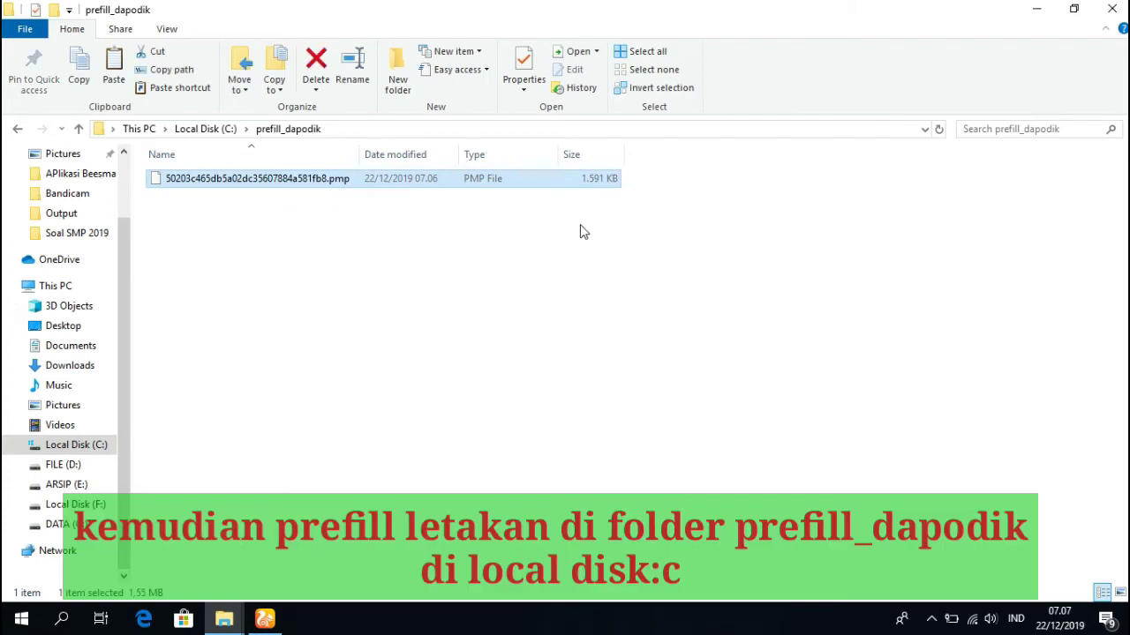
pyautogui.click(1033, 9)
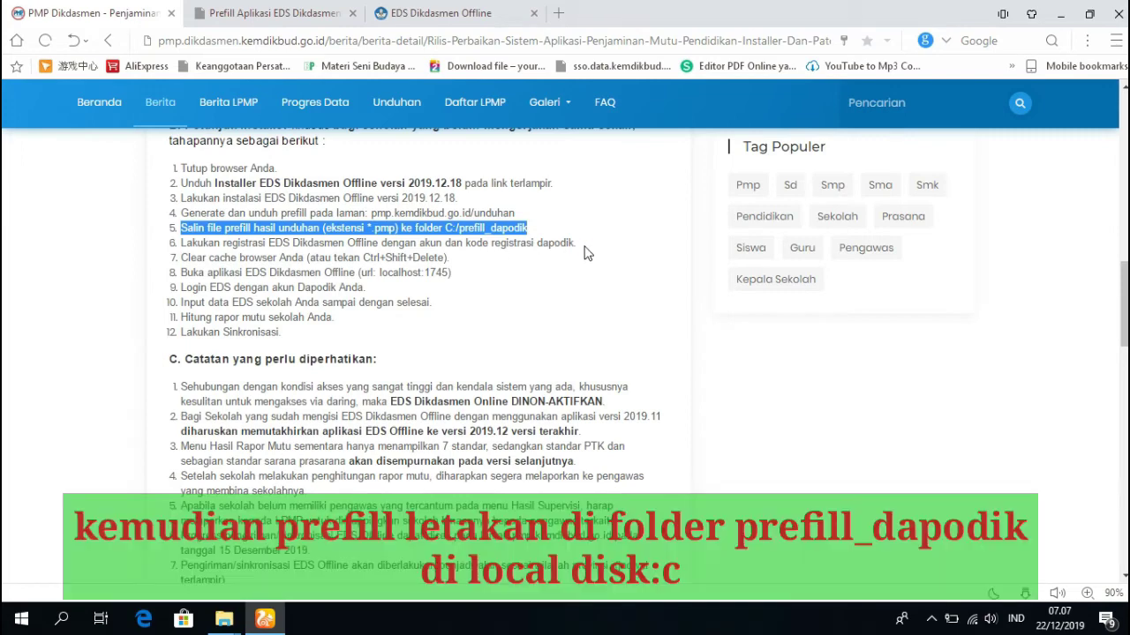
# Highlight step 6 about registering the offline app and close the prefill download tab.
pyautogui.moveTo(579, 244); pyautogui.dragTo(179, 244)
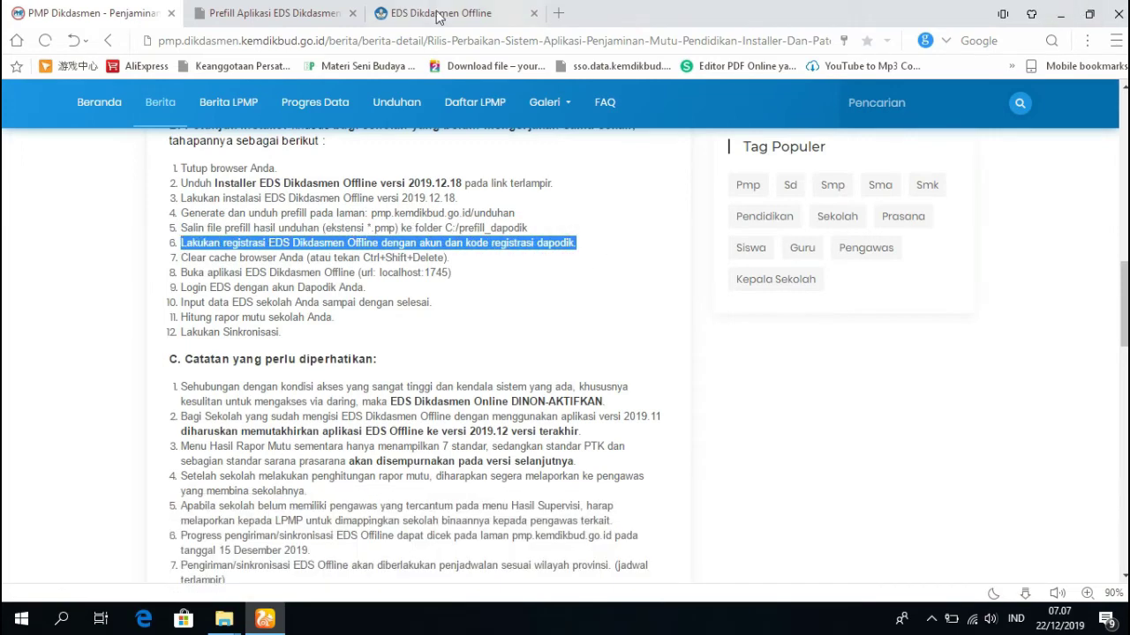
pyautogui.click(439, 16)
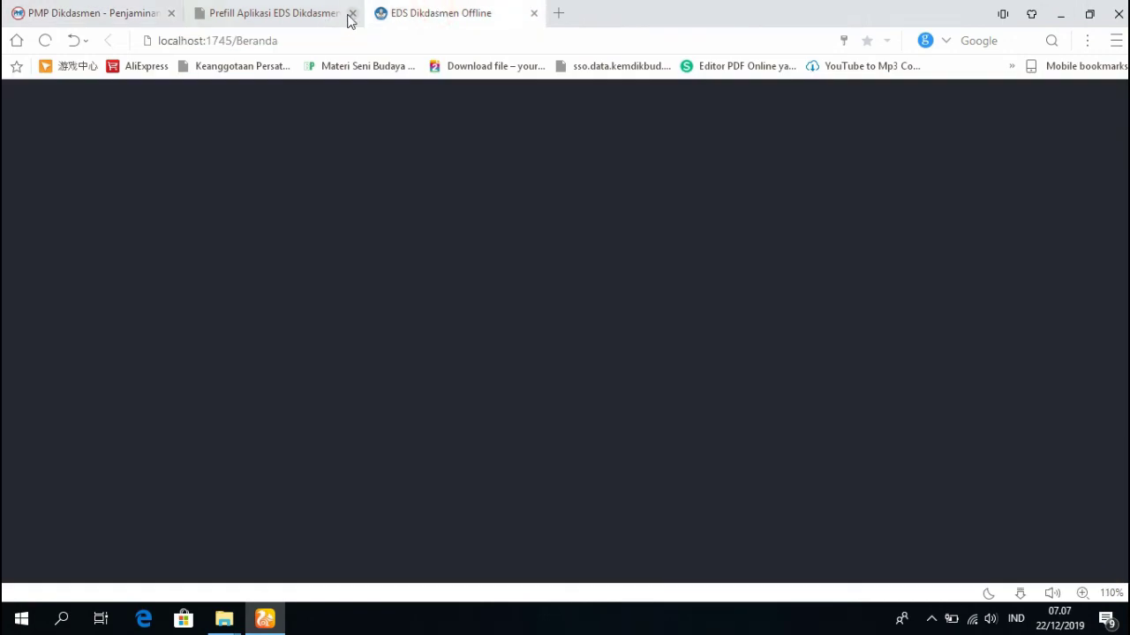
pyautogui.click(352, 13)
# Clear all browsing data from the beginning of time, then close the settings and History tabs.
pyautogui.click(1116, 41)
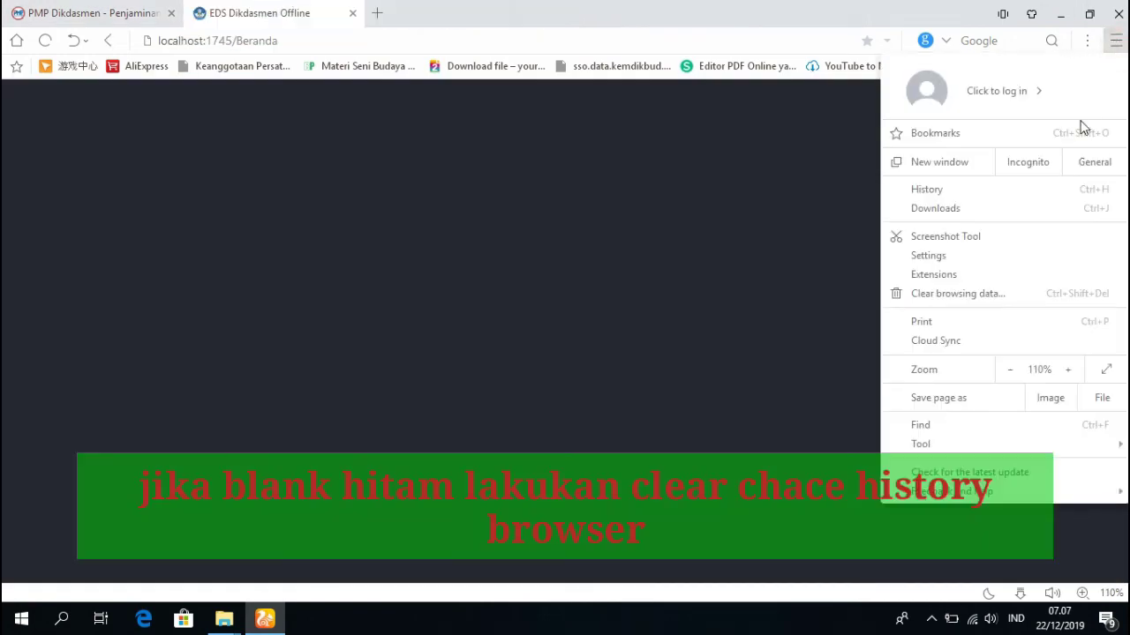
pyautogui.click(959, 191)
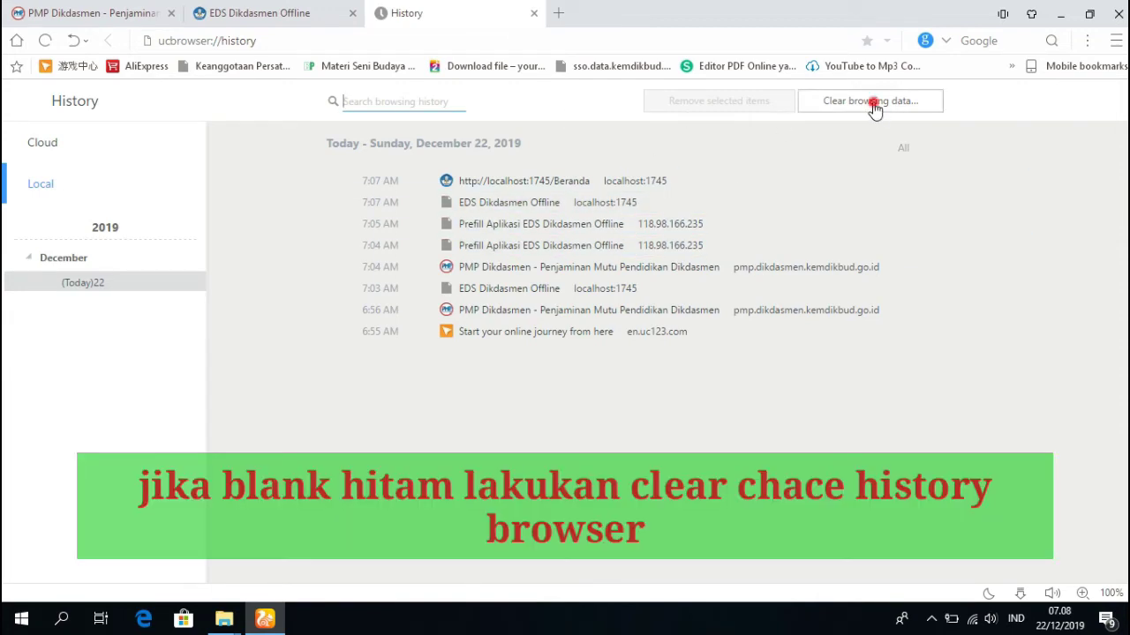
pyautogui.click(874, 104)
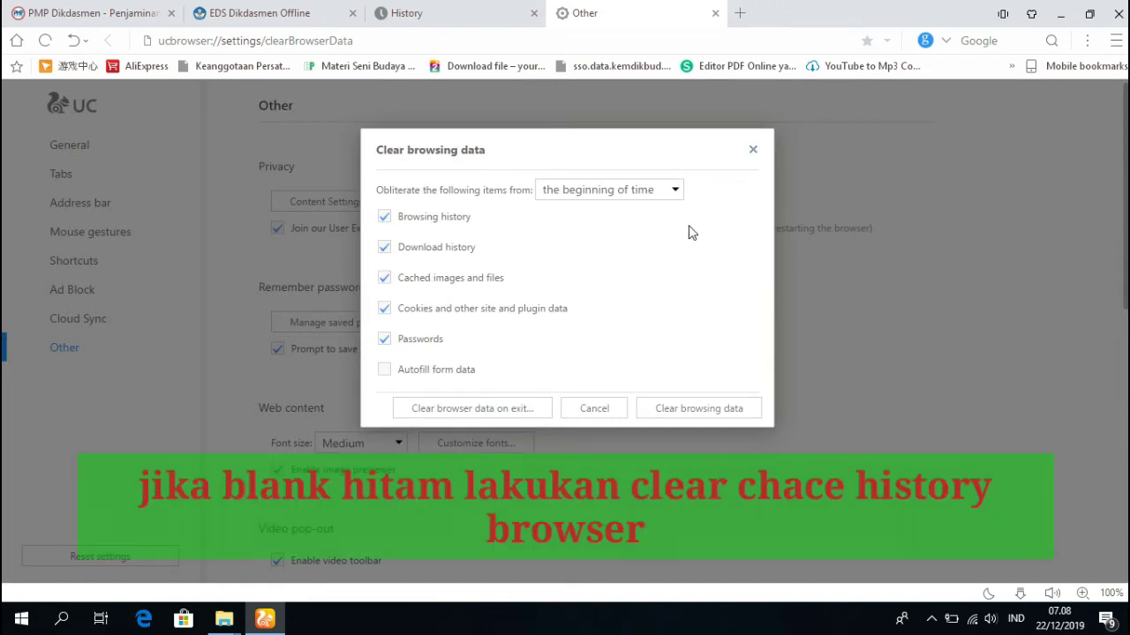
pyautogui.click(644, 195)
pyautogui.click(645, 195)
pyautogui.click(668, 413)
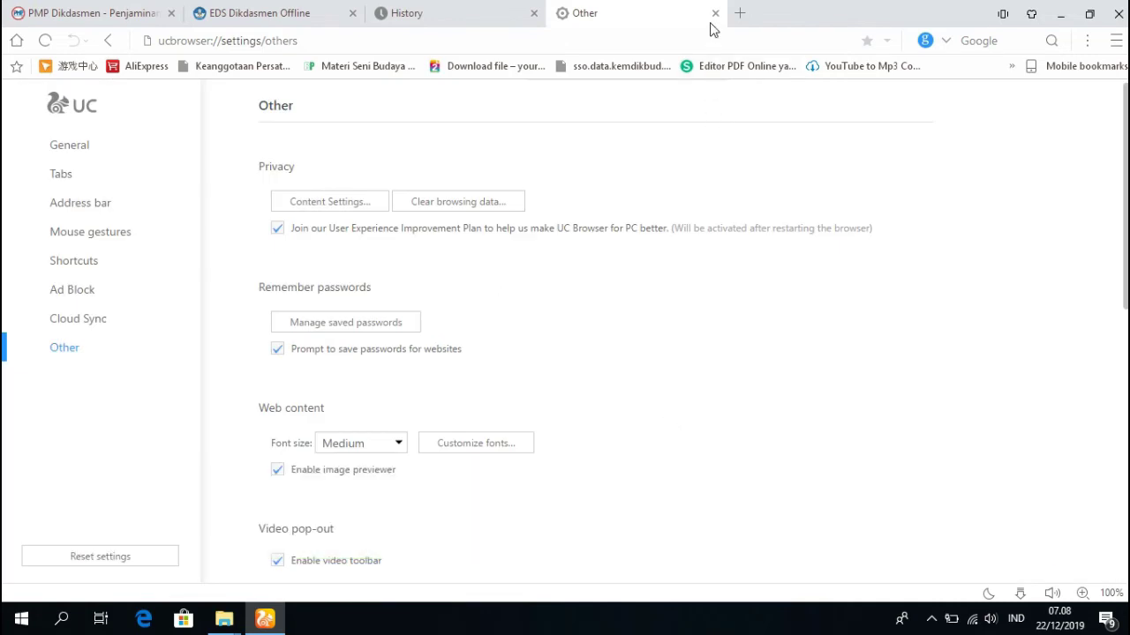
pyautogui.click(715, 13)
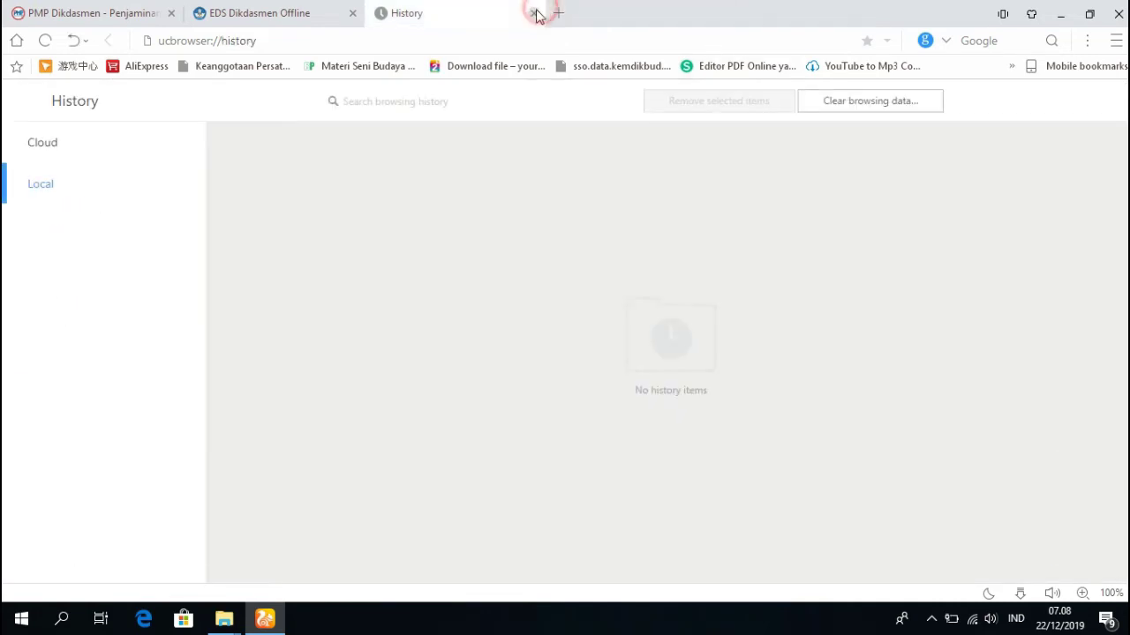
pyautogui.click(533, 13)
pyautogui.click(498, 45)
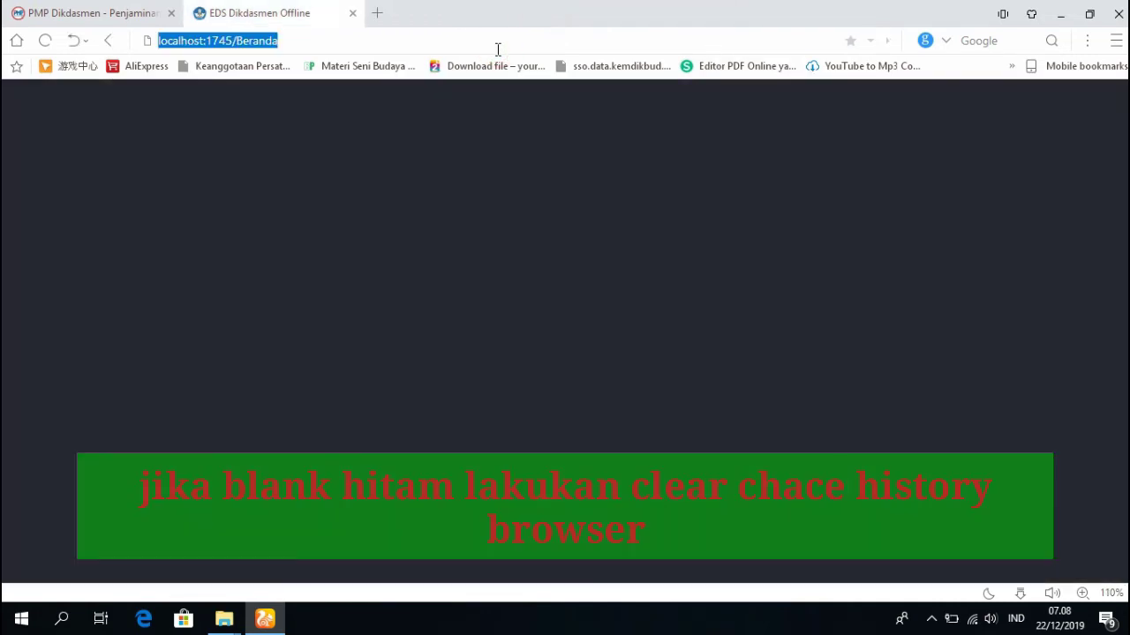
# Reload localhost:1745/Beranda so the Masuk EDS Dikdasmen login page appears.
pyautogui.press('Return')
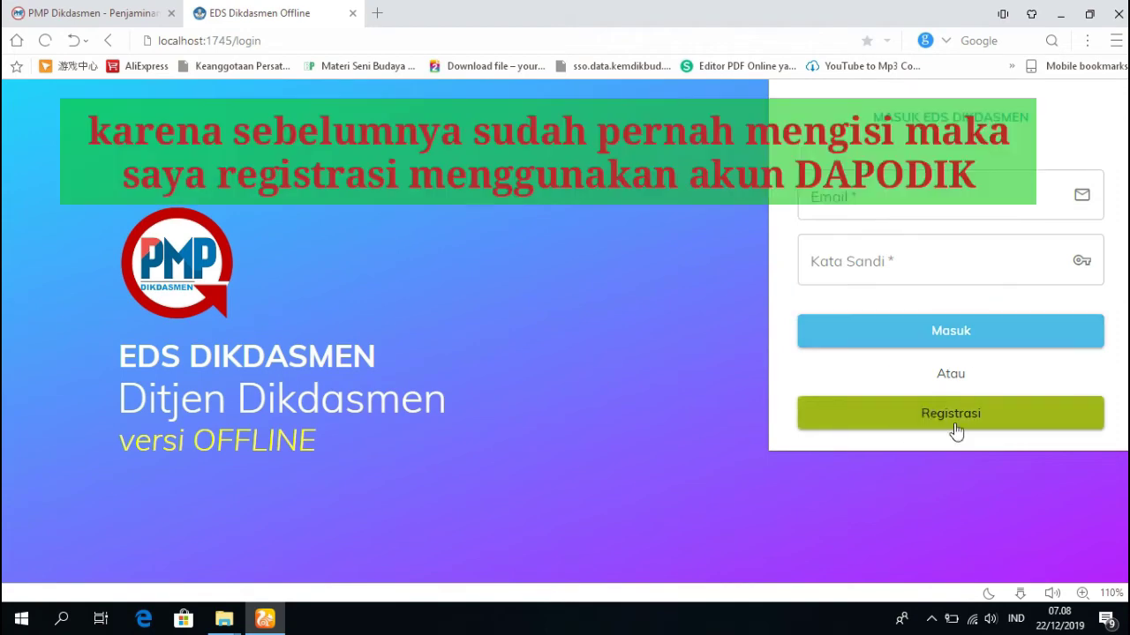
# Open the Registrasi form, enter the account e-mail and password, and move to Kode Registrasi.
pyautogui.click(949, 419)
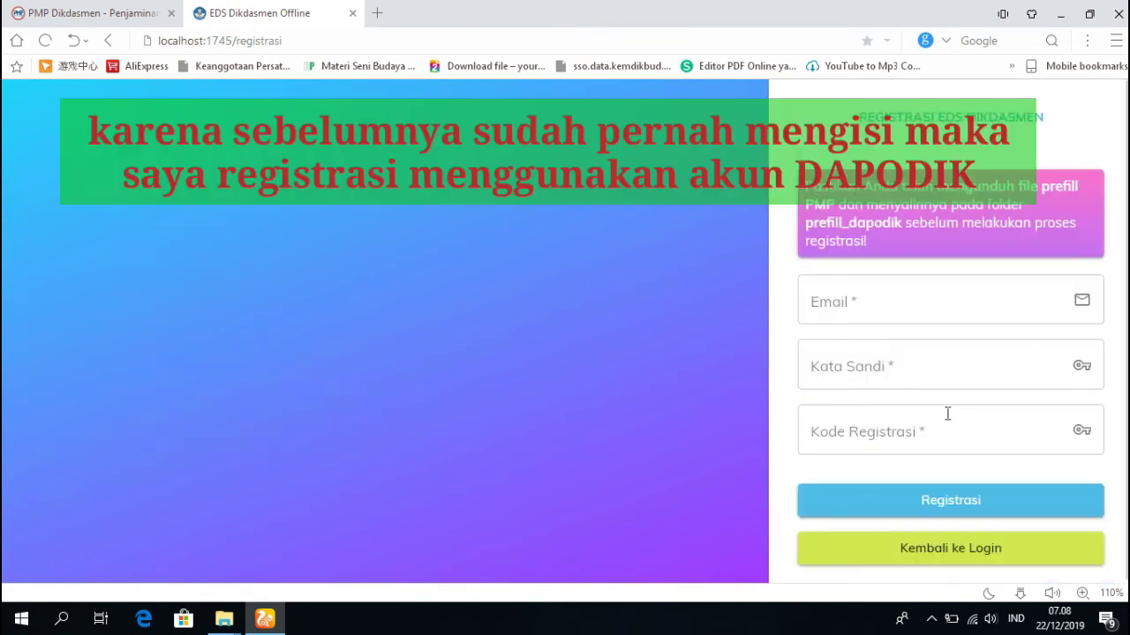
pyautogui.click(885, 305)
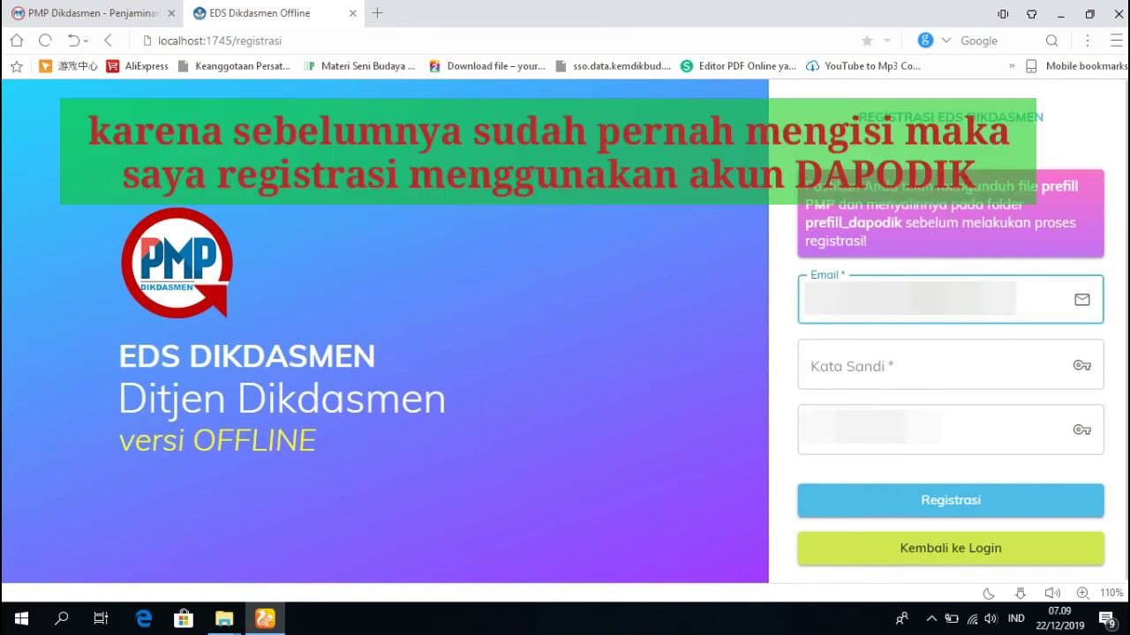
pyautogui.click(892, 367)
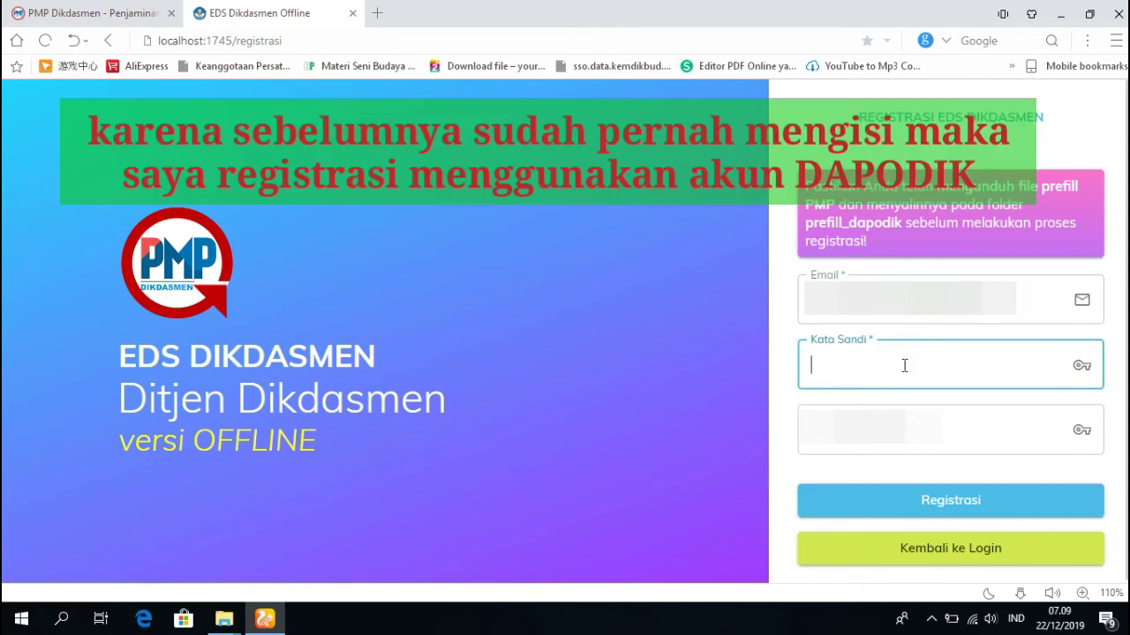
pyautogui.click(973, 42)
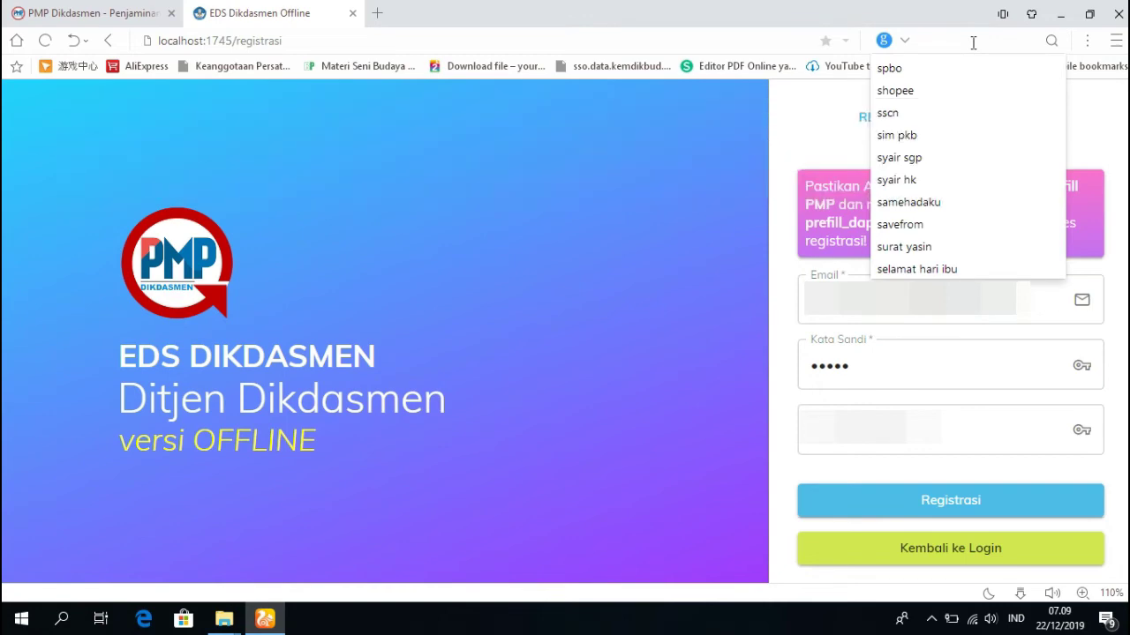
pyautogui.click(924, 366)
pyautogui.write('6')
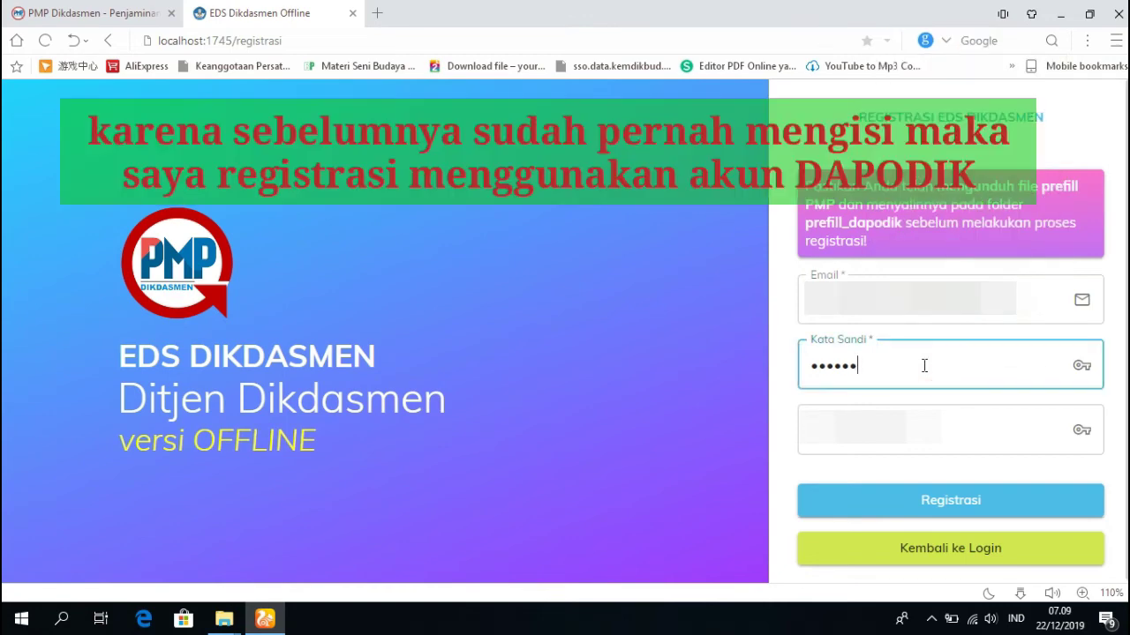
pyautogui.write('**')
pyautogui.click(916, 450)
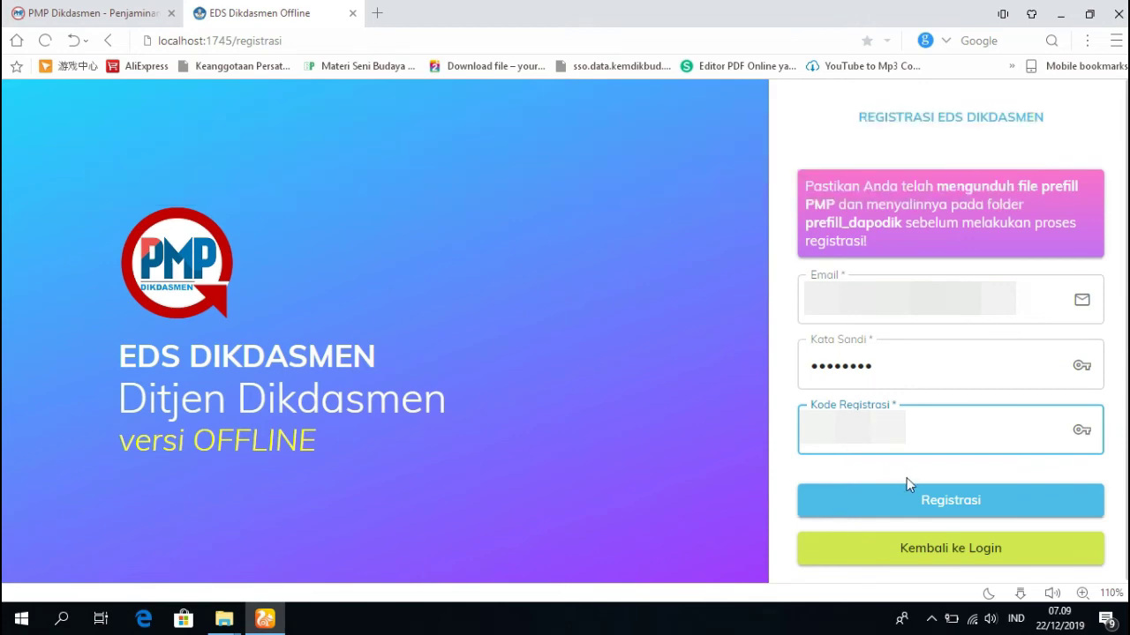
# Submit the completed registration form with the Registrasi button.
pyautogui.click(963, 497)
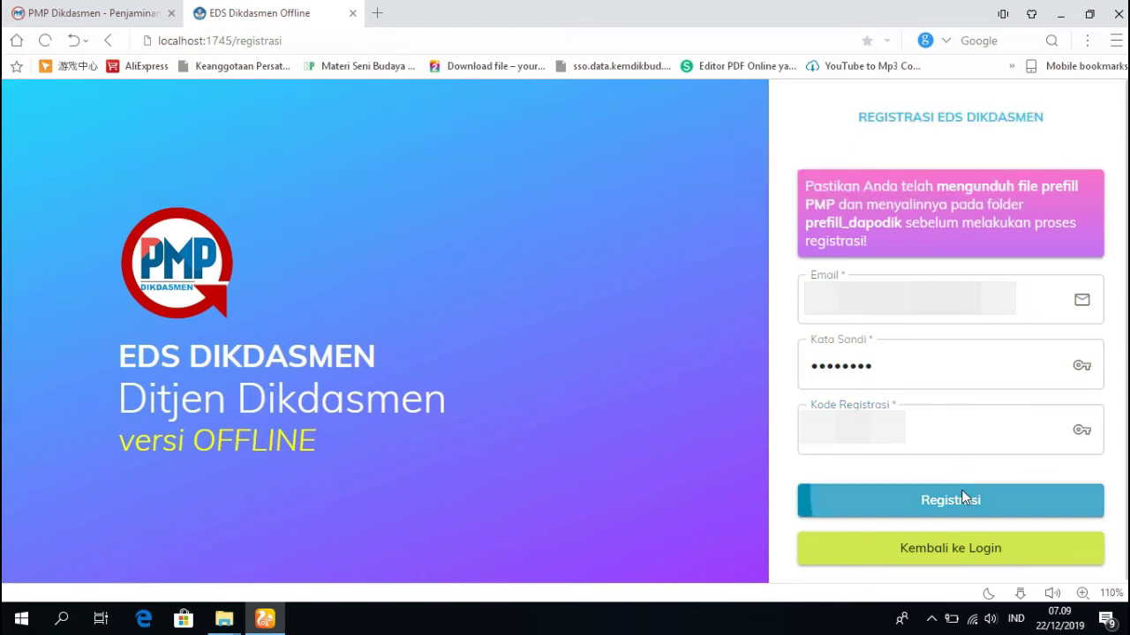